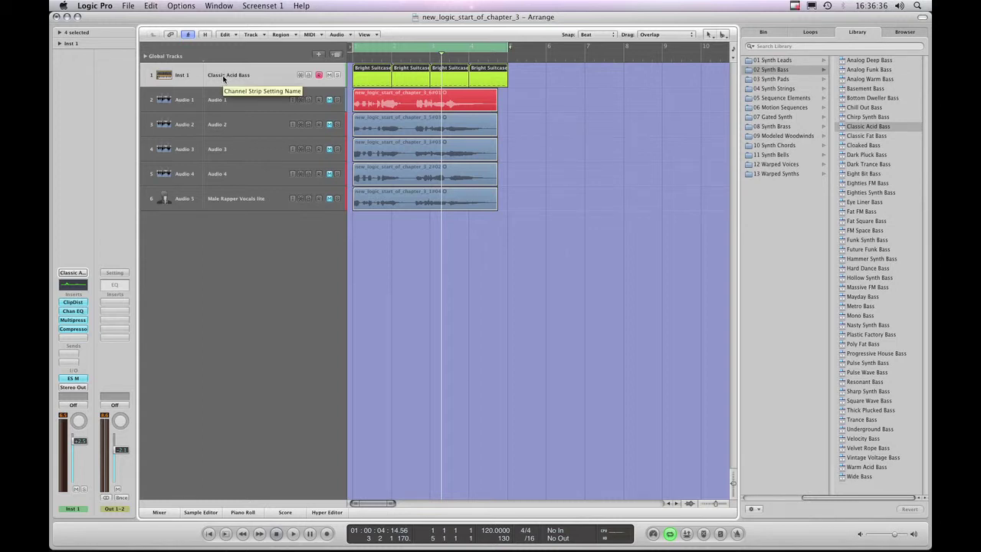
Select the Inst 1 track and check its channel strip setting menu.
left_click(223, 77)
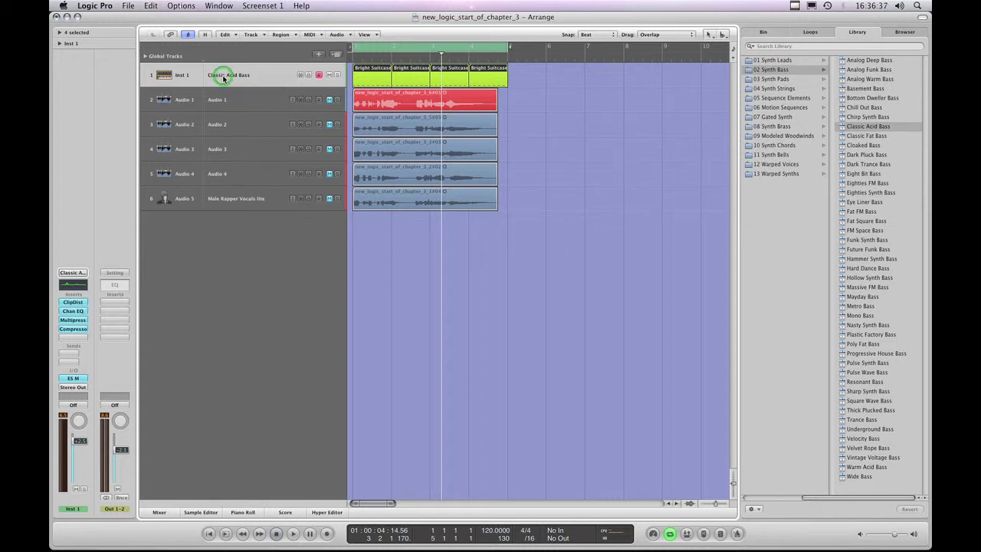
left_click(75, 274)
left_click(82, 274)
Play the project briefly, stop it, and list the ES M patches in the Library.
left_click(276, 534)
key("space")
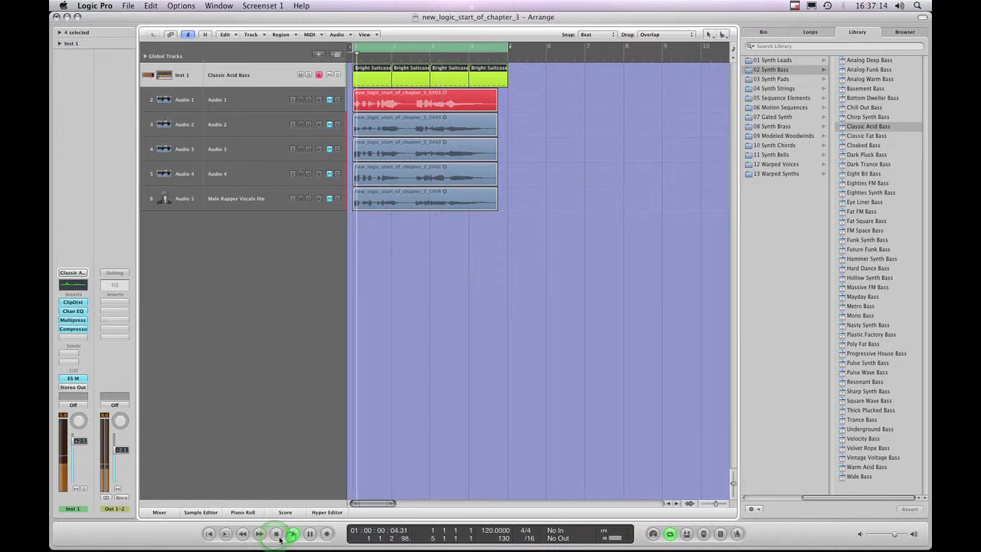
left_click(276, 534)
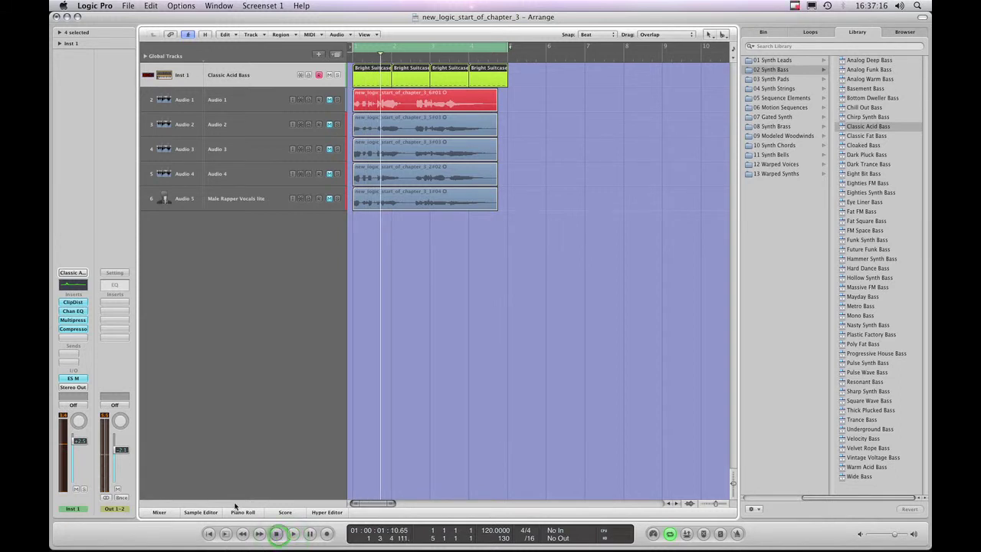
left_click(73, 378)
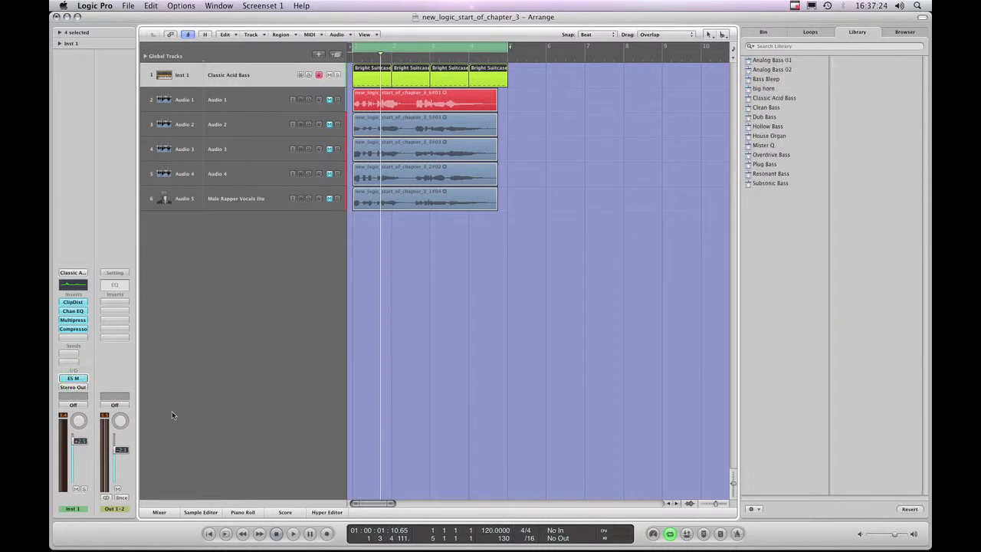
During playback, try Bass Bleep, Classic Acid Bass, Dub Bass and Plug Bass, ending on Subsonic Bass.
left_click(292, 533)
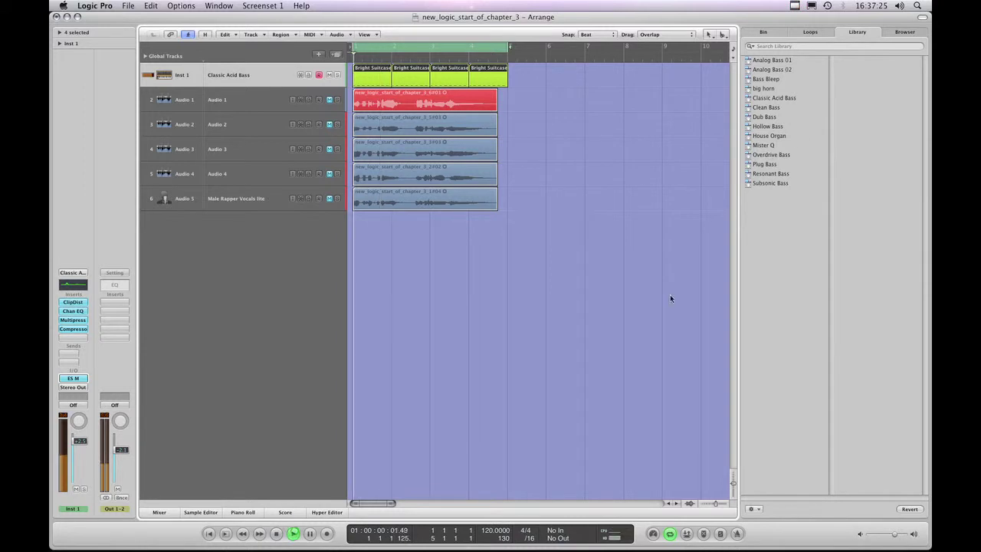
left_click(765, 79)
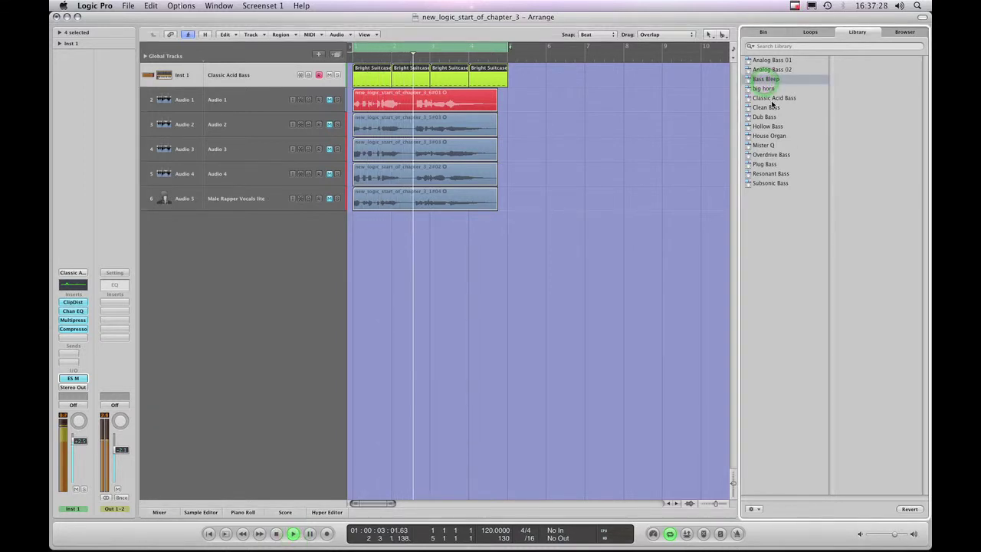
left_click(772, 98)
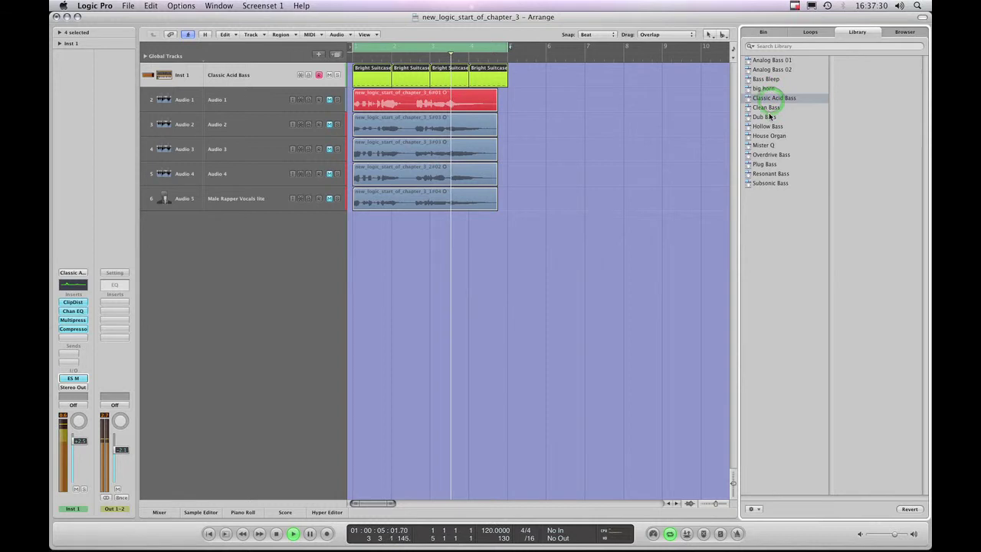
left_click(770, 116)
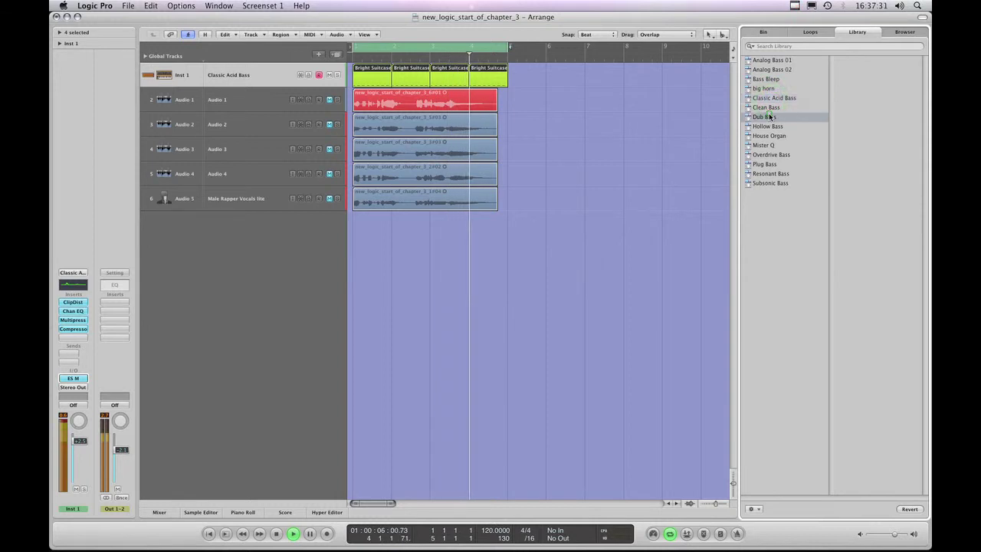
left_click(770, 164)
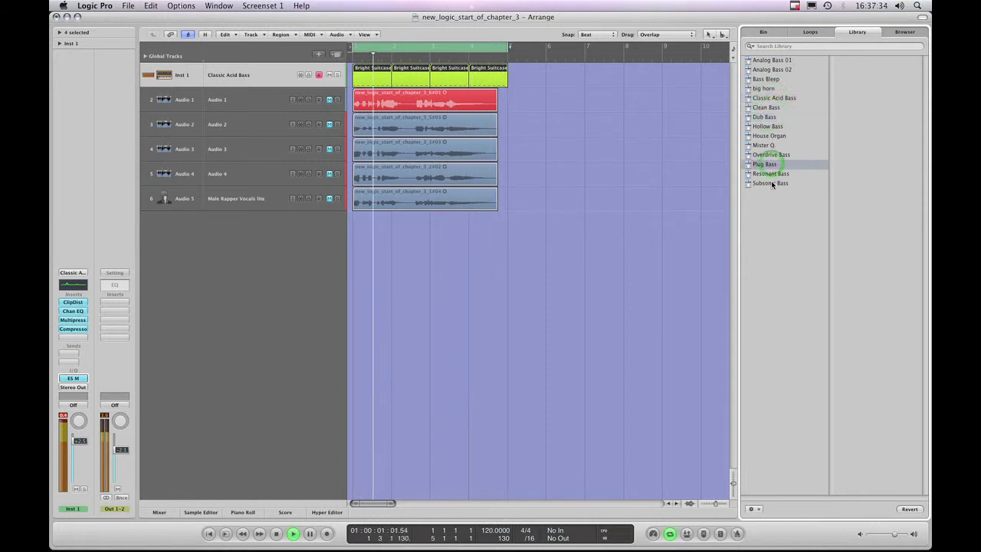
left_click(771, 183)
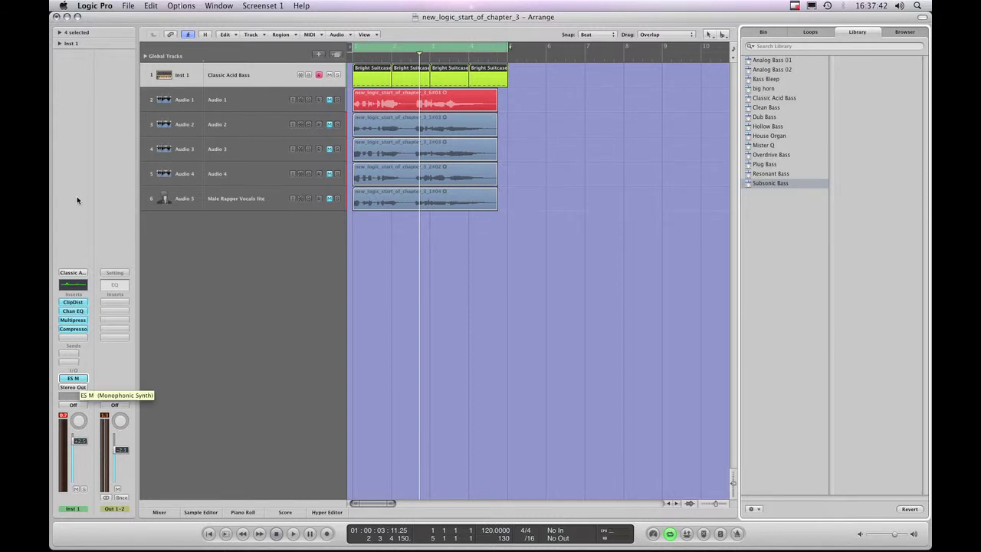
Swap Inst 1's ES M instrument for ES1 (Synthesizer 1) in stereo.
left_click(79, 380)
mouse_move(84, 392)
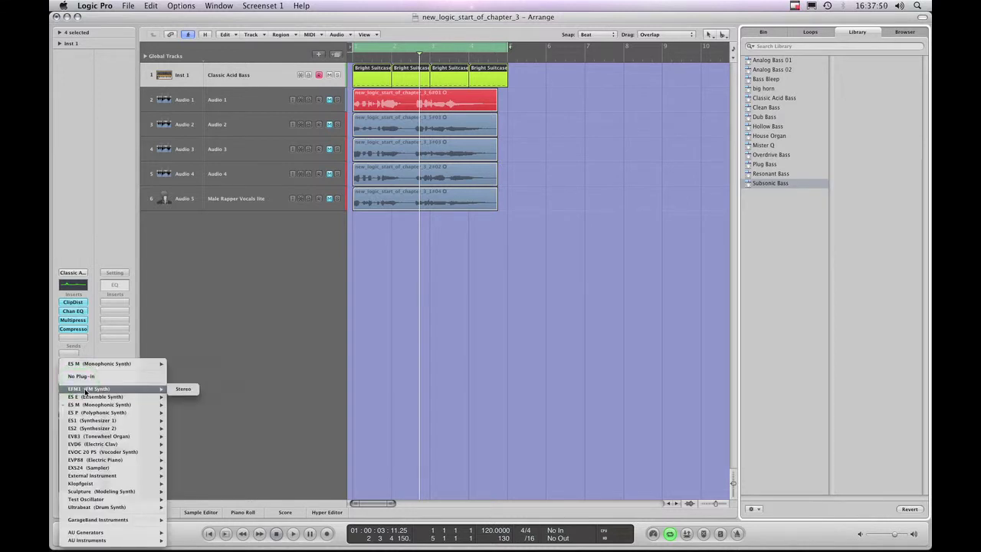
mouse_move(91, 417)
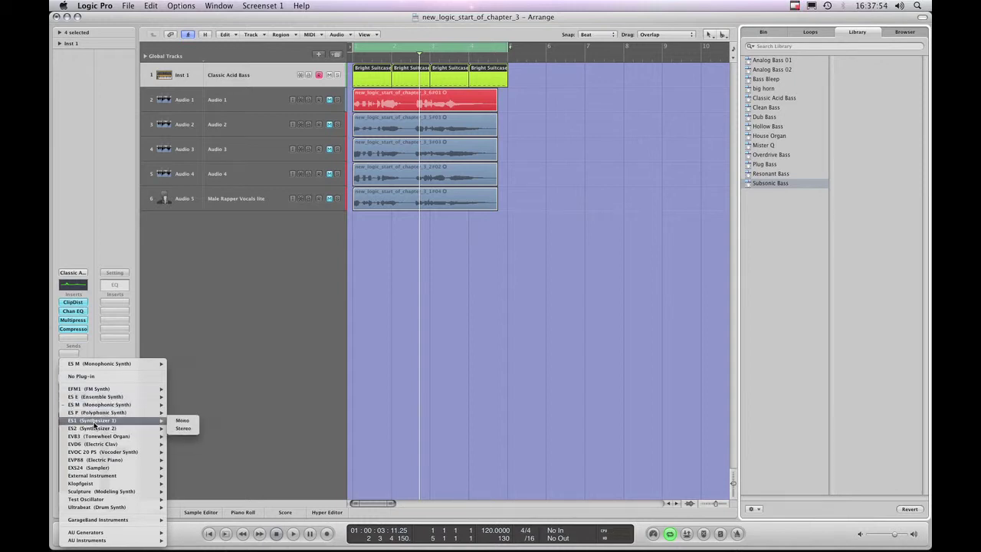
left_click(194, 430)
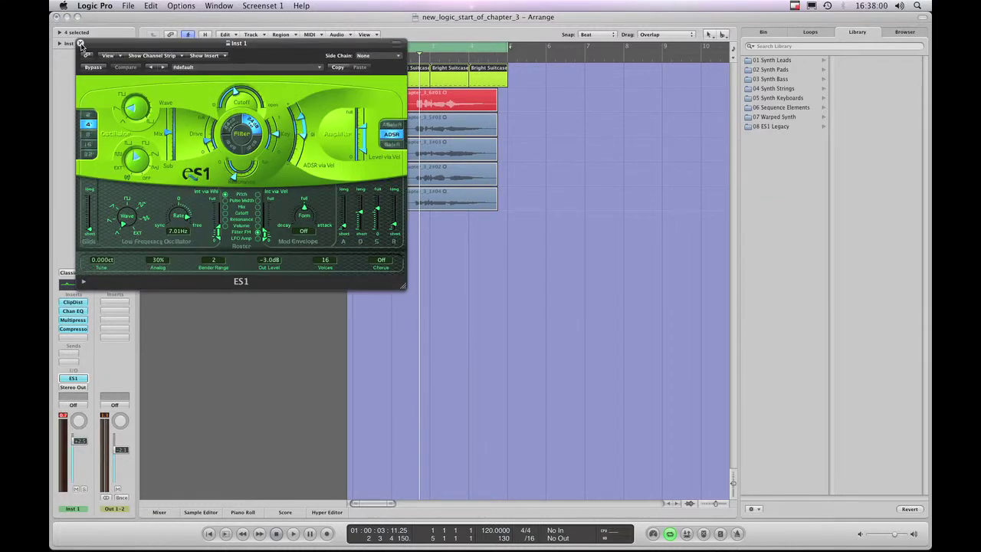
Close the ES1 window and check the channel strip setting, keeping Classic Acid Bass.
left_click(80, 44)
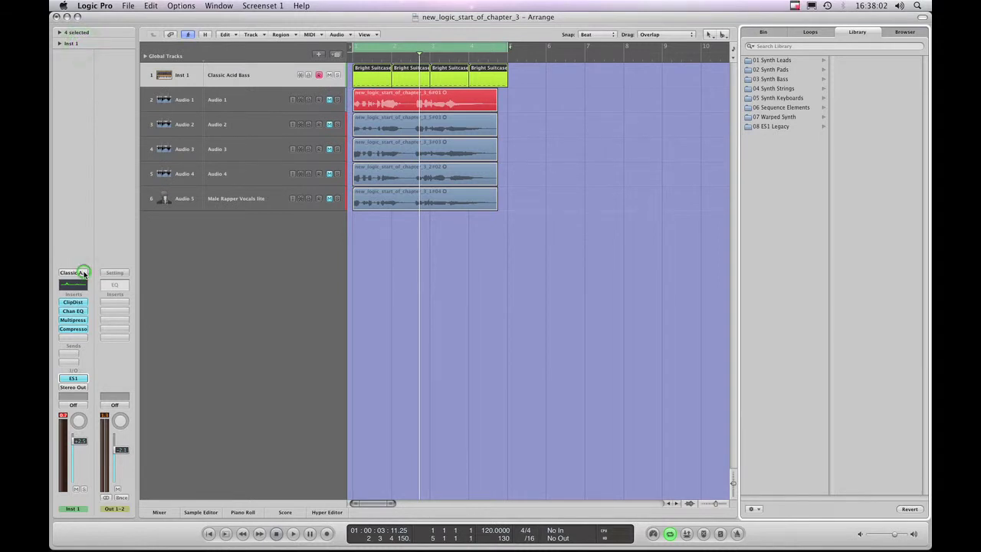
left_click(83, 274)
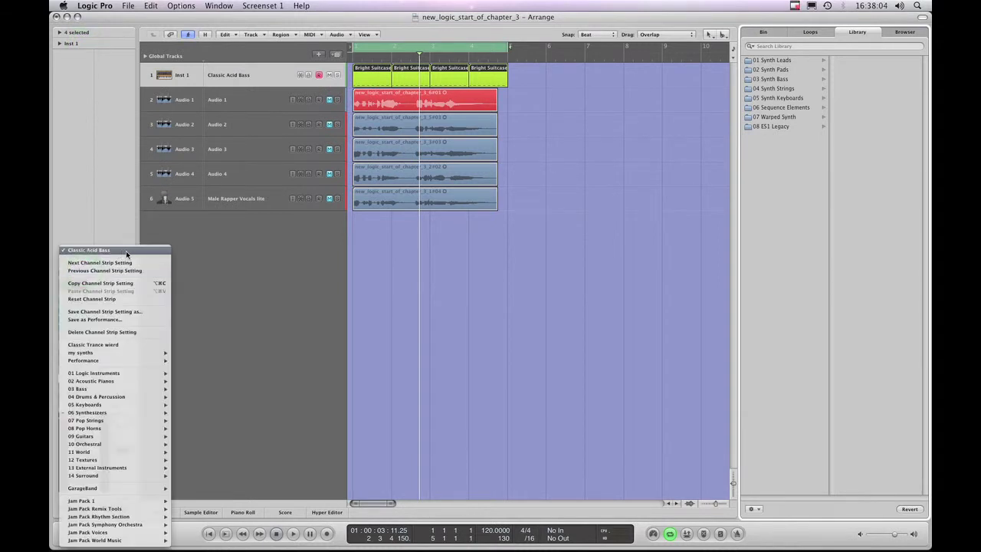
left_click(134, 252)
Glance at Channel EQ, then browse ClipDist, Multipressor and Compressor presets in the Library.
left_click(73, 286)
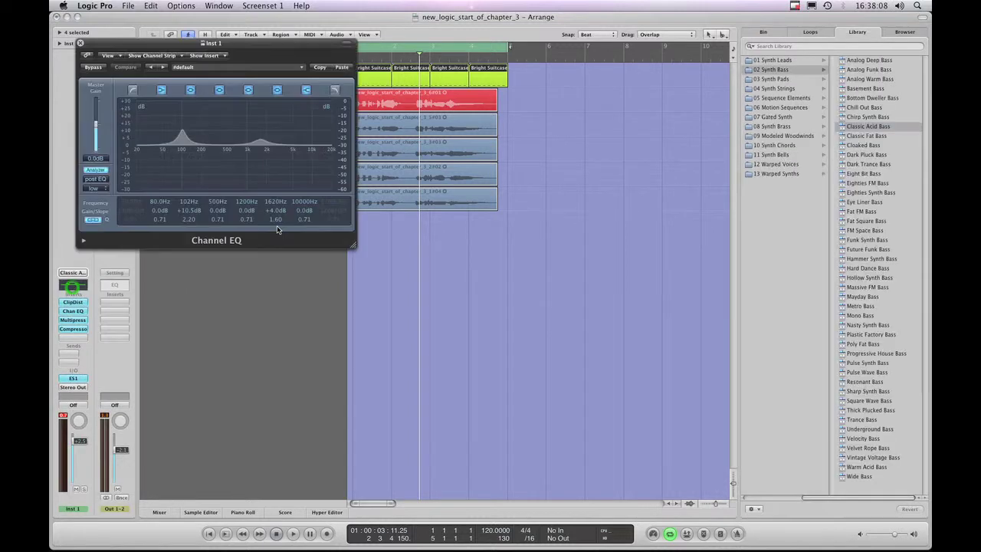
left_click(74, 285)
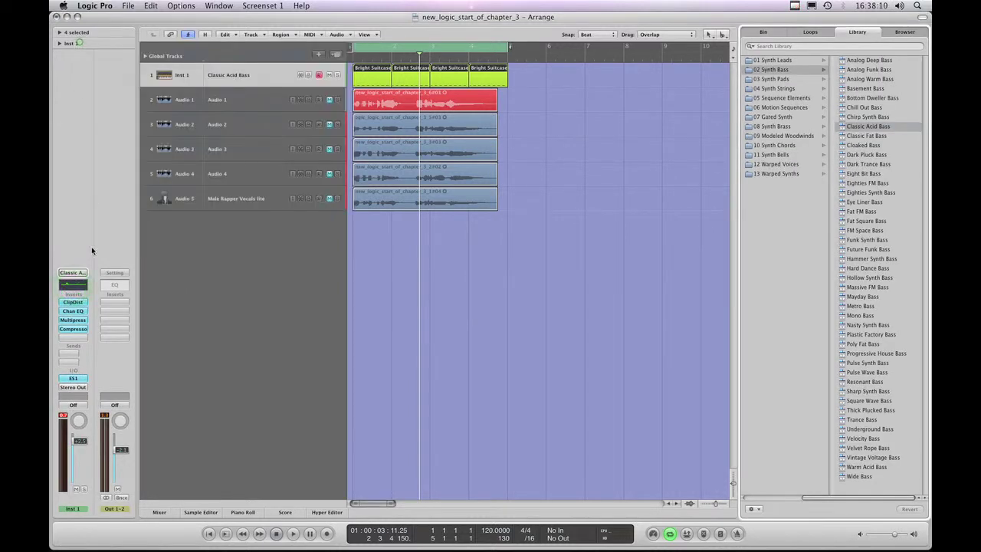
left_click(72, 302)
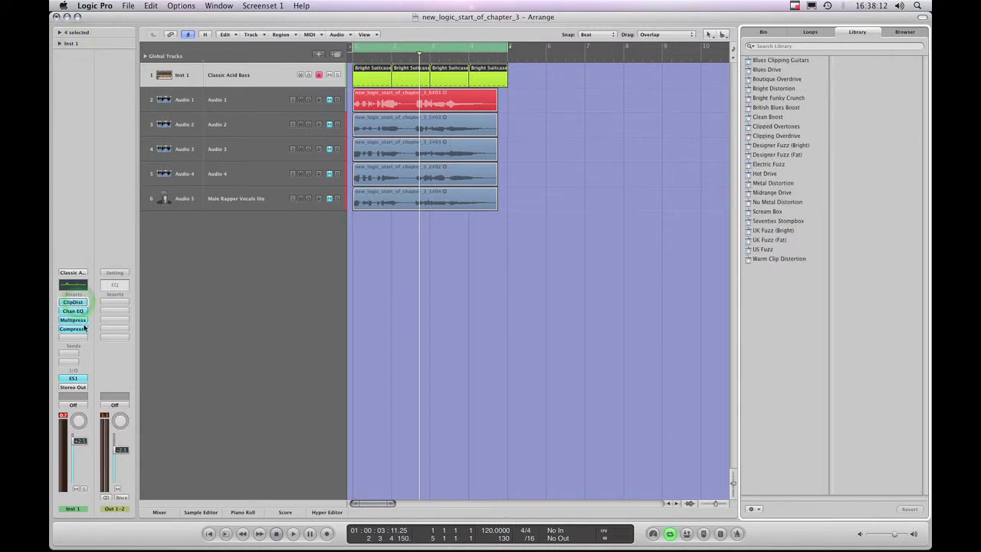
left_click(78, 320)
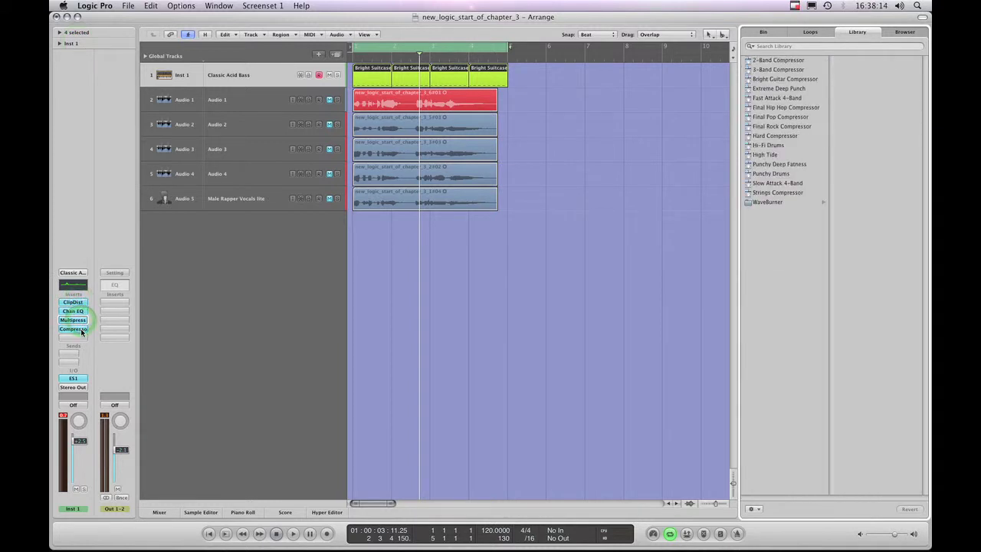
left_click(81, 328)
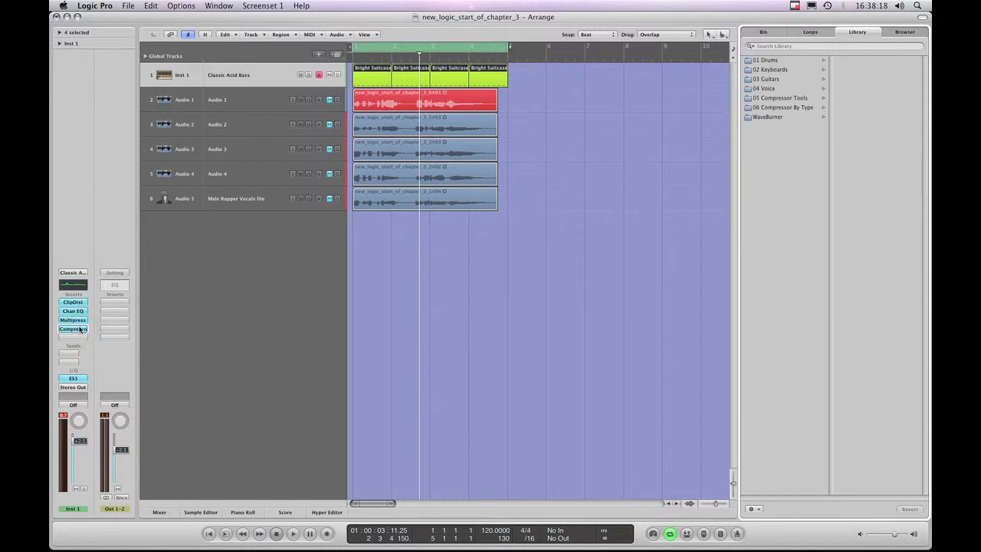
Show ES1's patch folders, then return the Library to Classic Acid Bass in 02 Synth Bass.
left_click(74, 378)
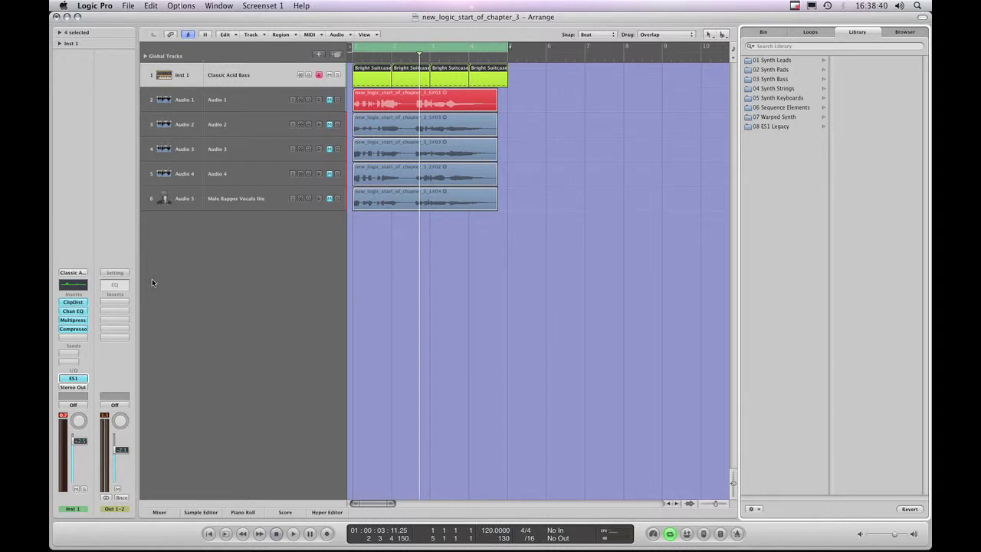
left_click(82, 273)
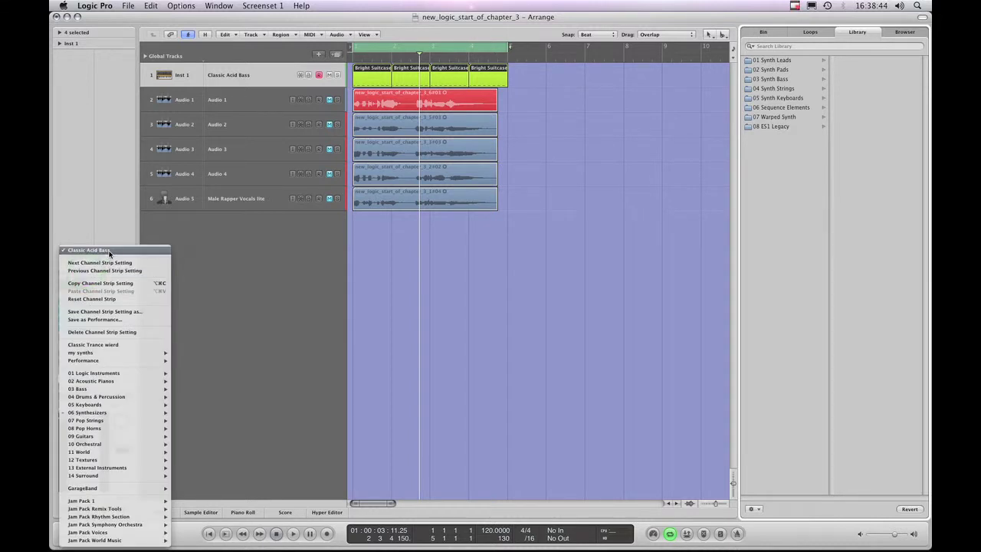
left_click(111, 251)
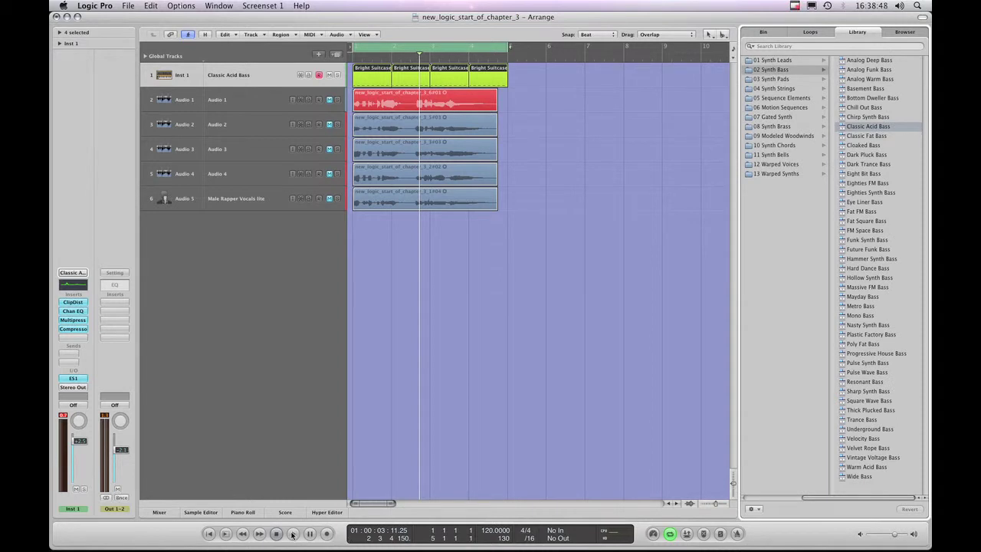
During playback, audition Synth Leads: Glide Surfer, Moog Pulse, Sneaky Synth, Super Fat Moog, Trance Lead Synth, Vintage Classic.
left_click(76, 380)
left_click(293, 534)
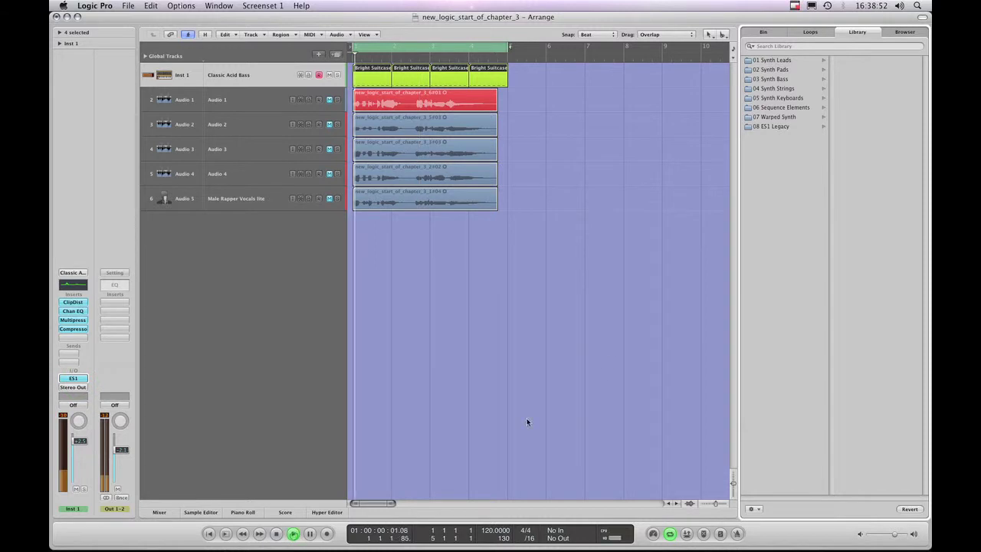
left_click(778, 61)
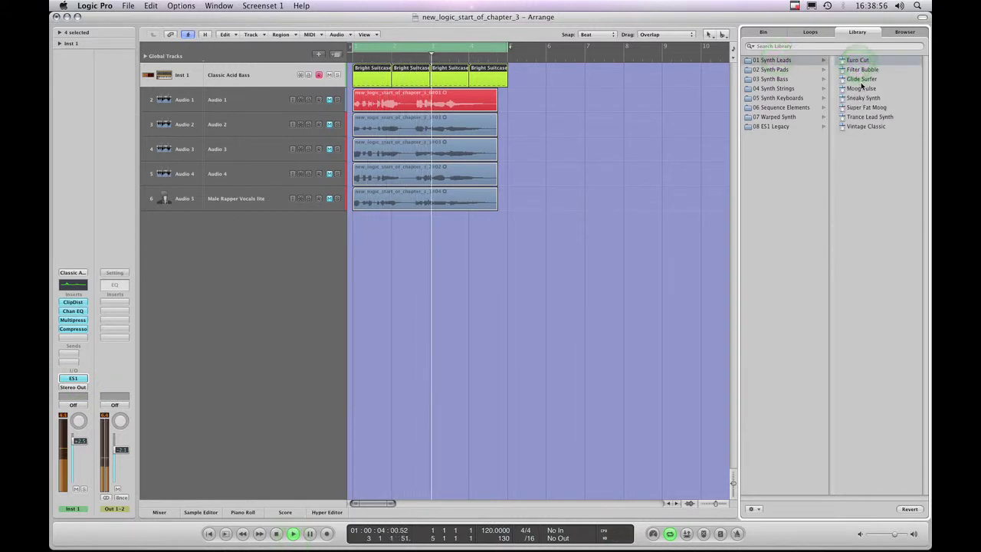
left_click(861, 79)
left_click(861, 90)
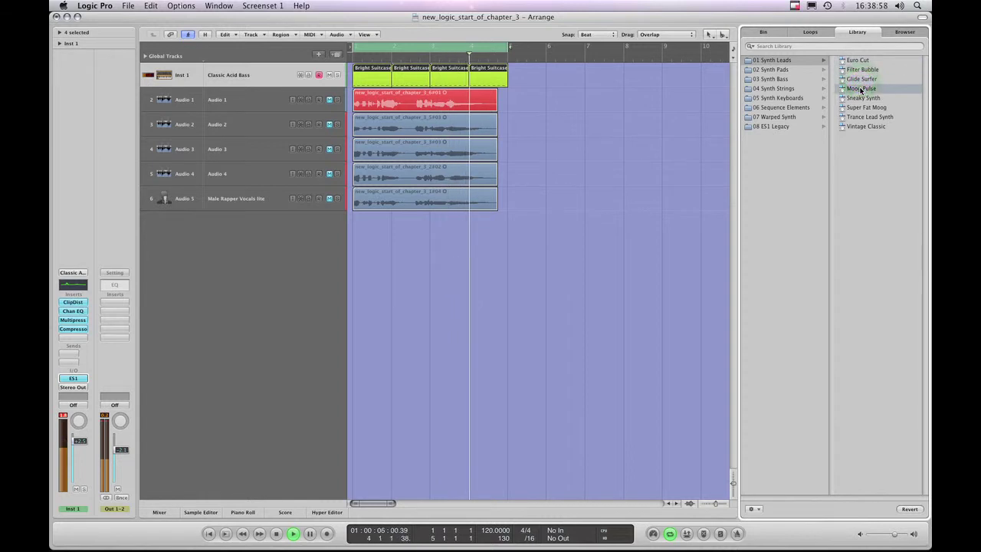
left_click(863, 99)
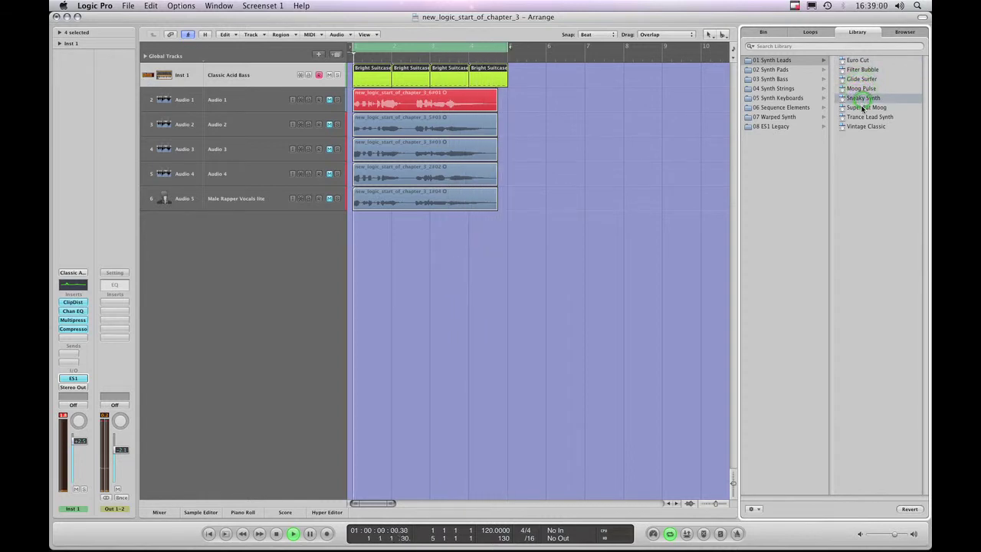
left_click(864, 108)
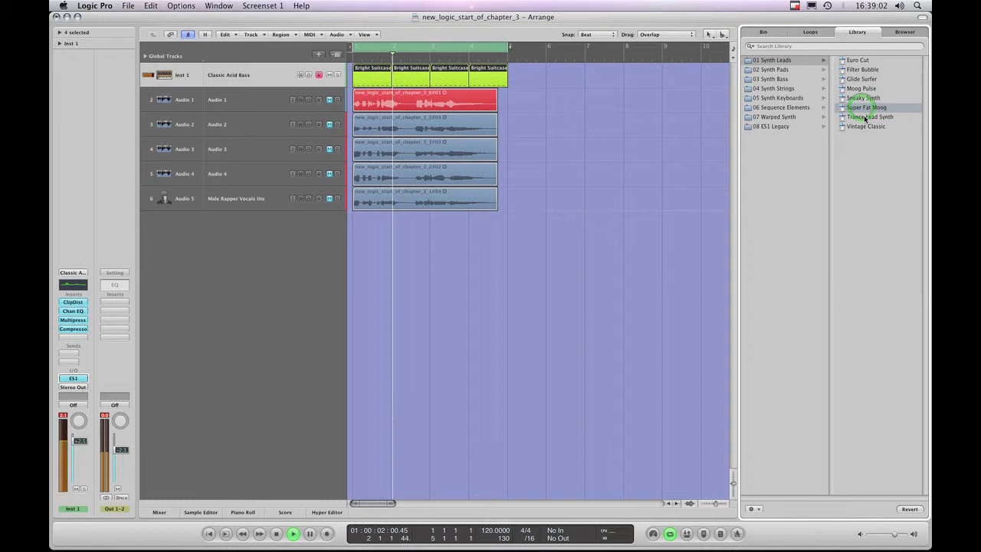
left_click(864, 117)
left_click(865, 126)
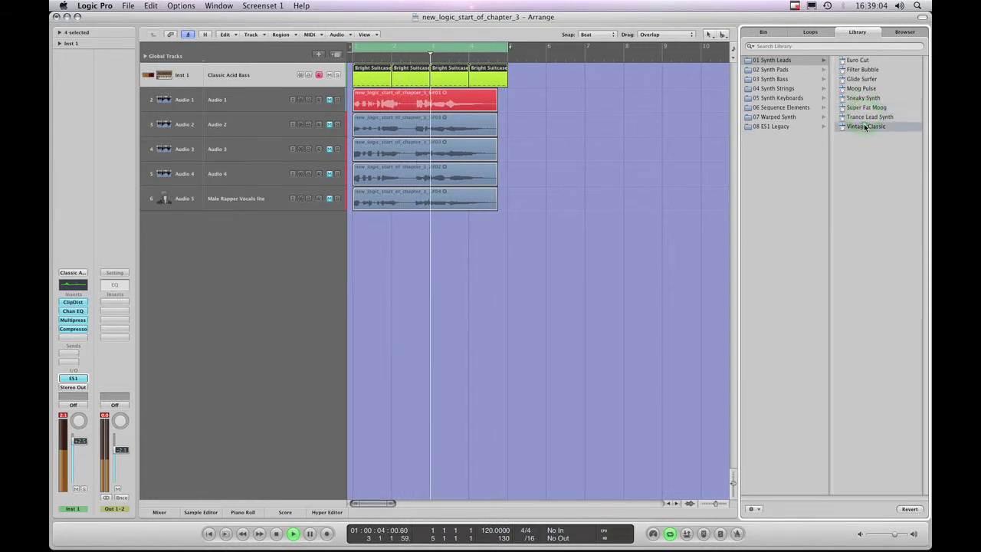
Audition the Synth Bass patches London Bass, Old School Bass and Plucked Bass.
left_click(785, 80)
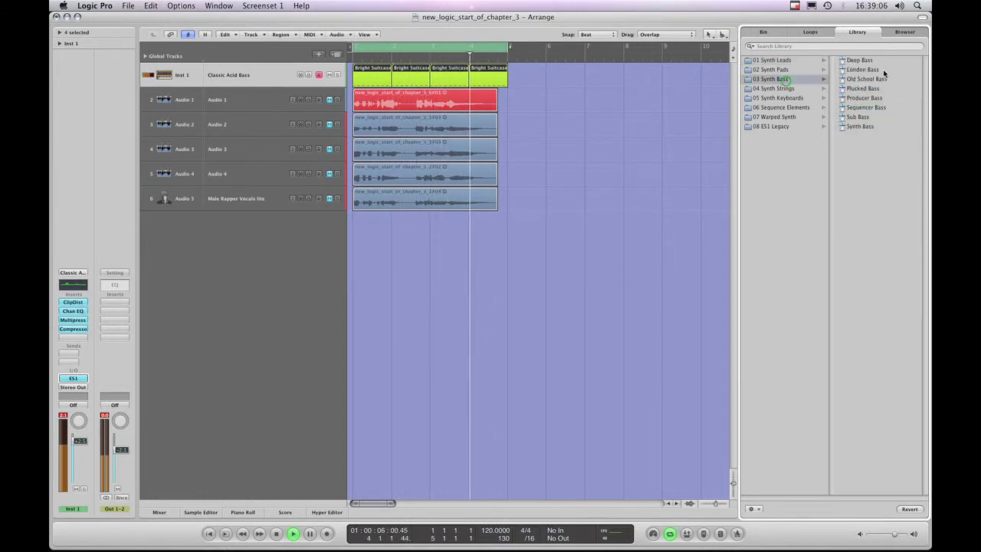
left_click(861, 69)
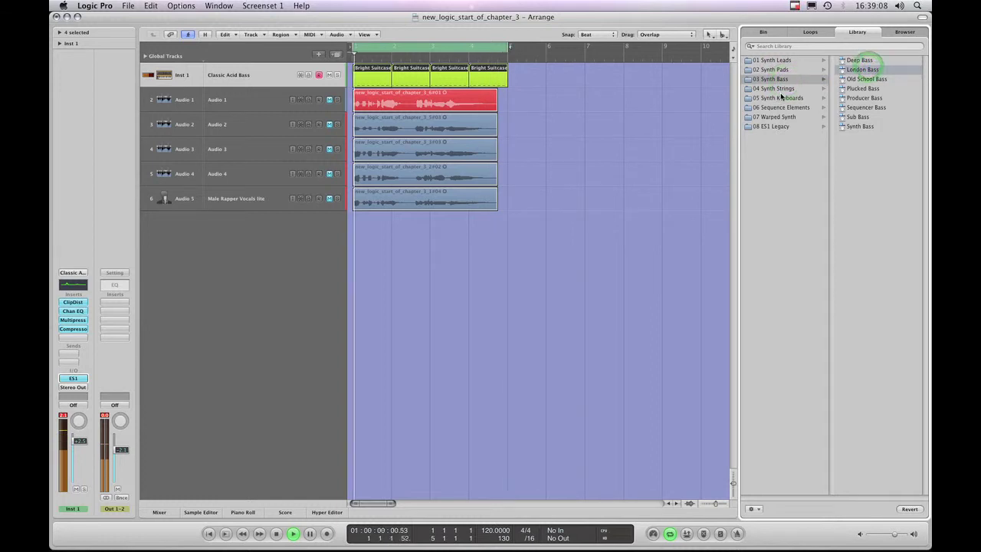
left_click(872, 79)
left_click(862, 88)
Stop playback and show the Inst 1 track's current setting in the Library.
left_click(277, 534)
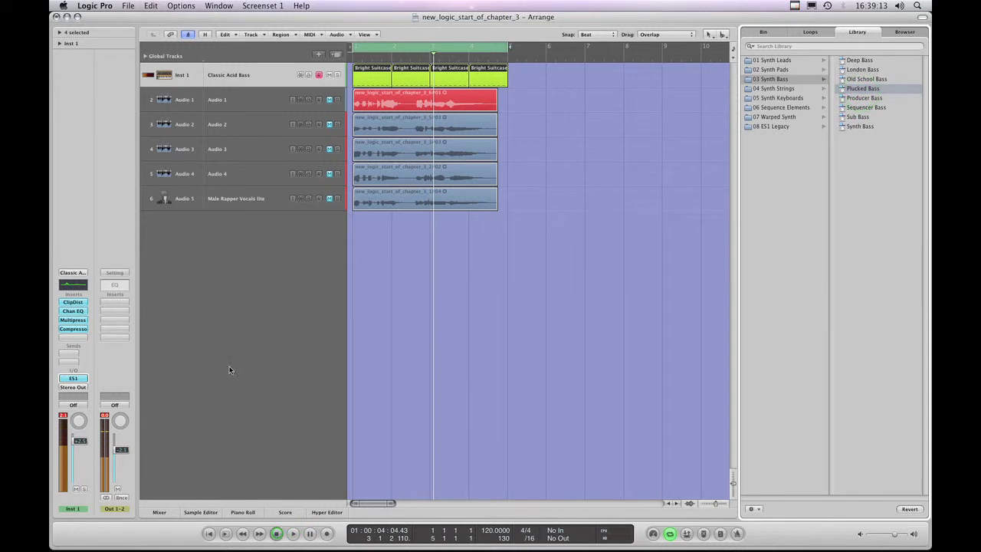
left_click(218, 75)
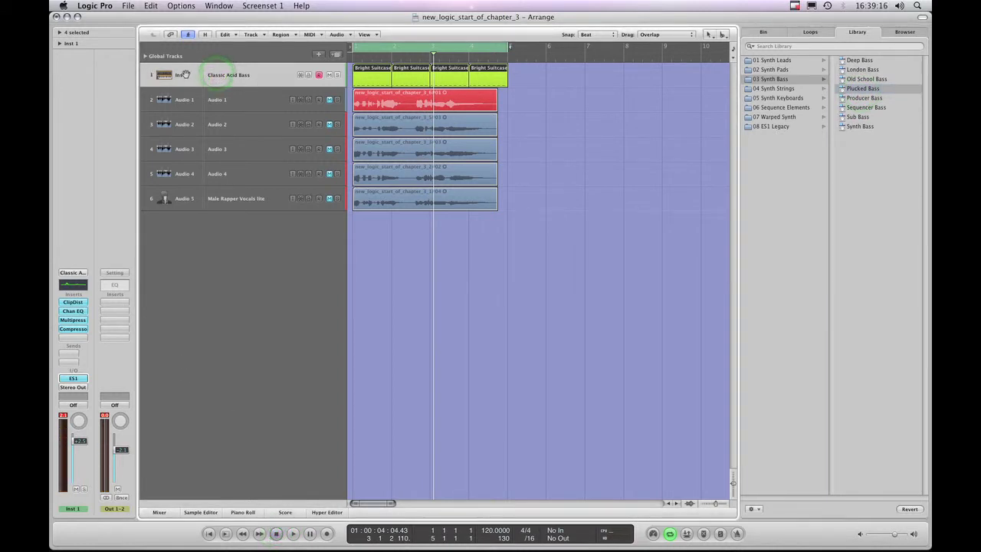
left_click(79, 274)
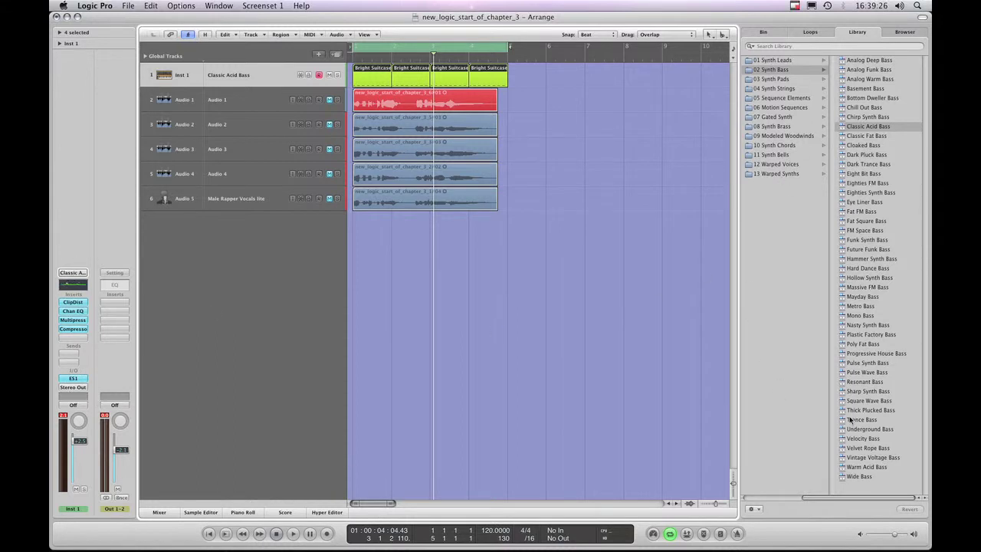
Load the Classic Trance setting from 06 Synthesizers > 01 Synth Leads onto Inst 1.
left_click(754, 498)
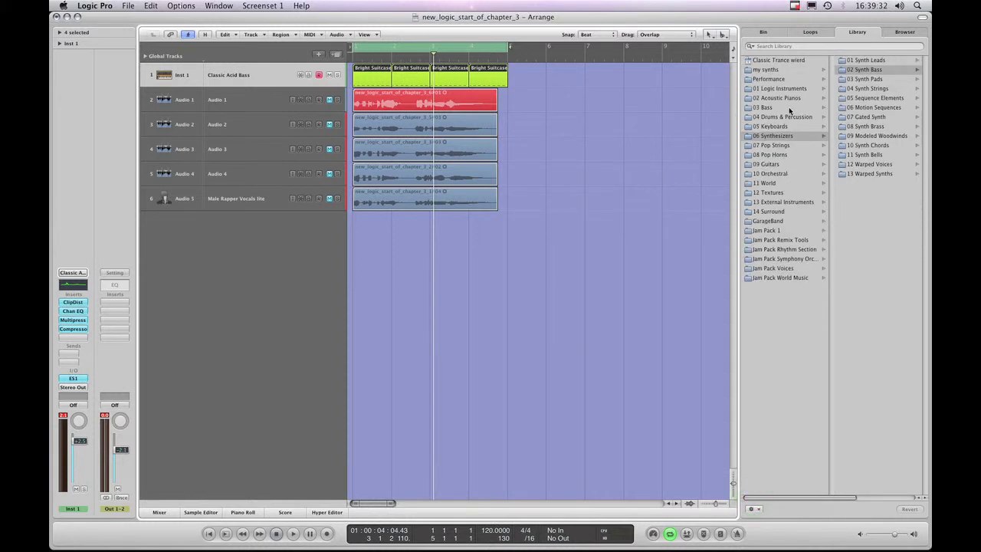
left_click(750, 140)
left_click(857, 60)
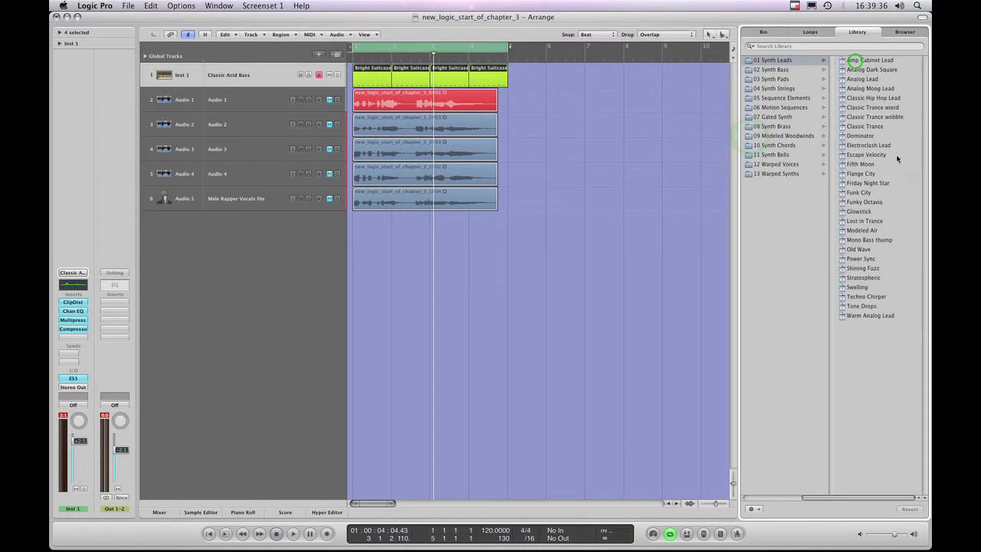
left_click(873, 128)
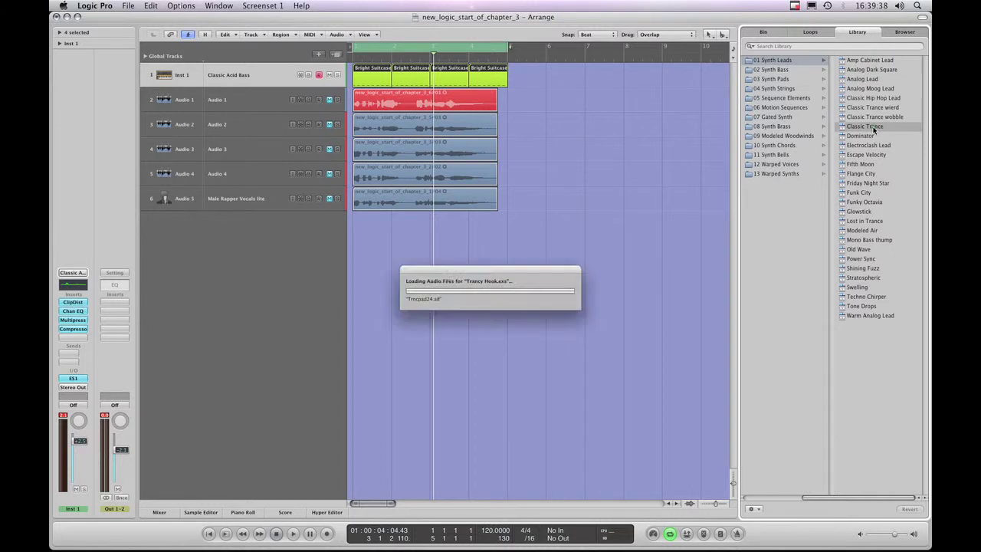
Play Classic Trance from the project start, then stop.
left_click(276, 534)
key("space")
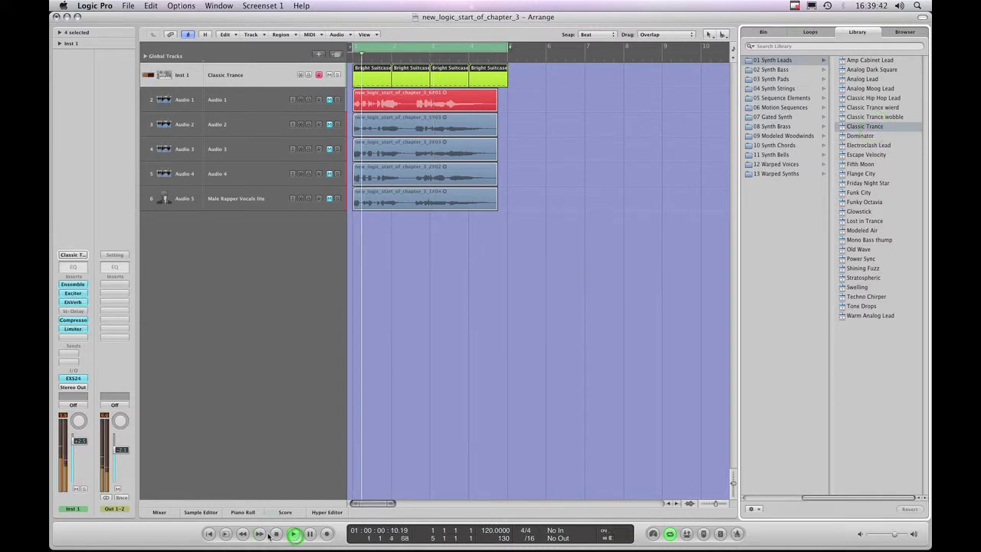
left_click(276, 534)
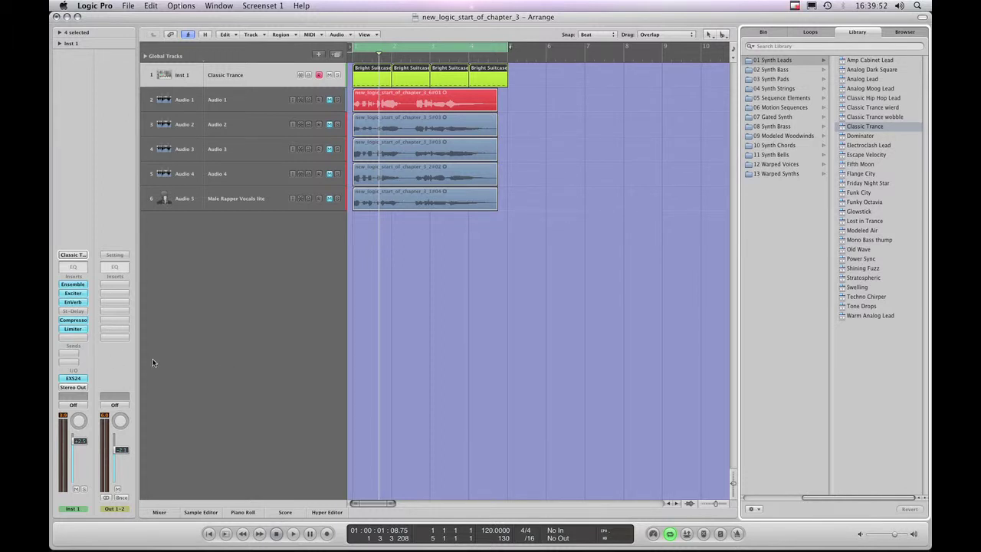
Start playback, open and close the EXS24 window, then open Inst 1's instrument menu at ES M.
left_click(293, 535)
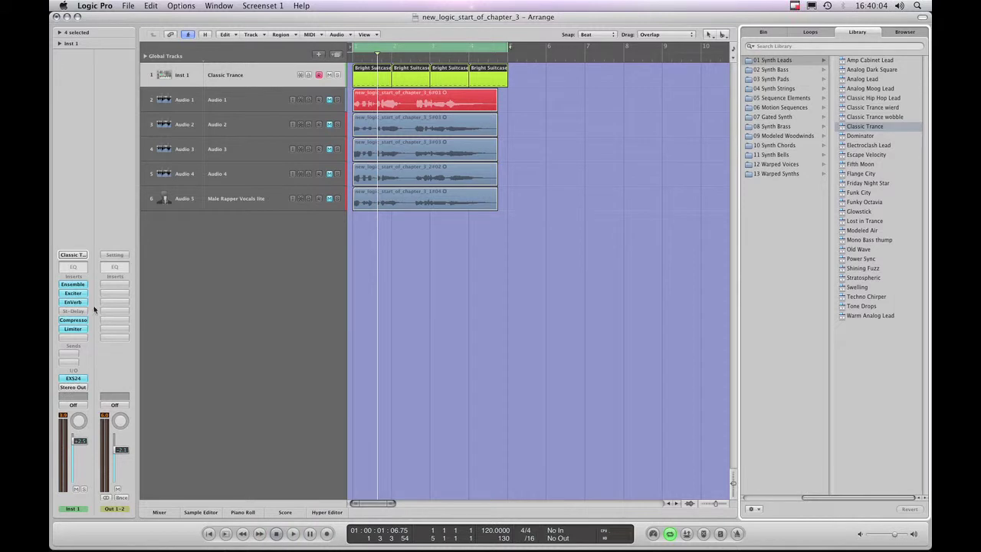
left_click(73, 377)
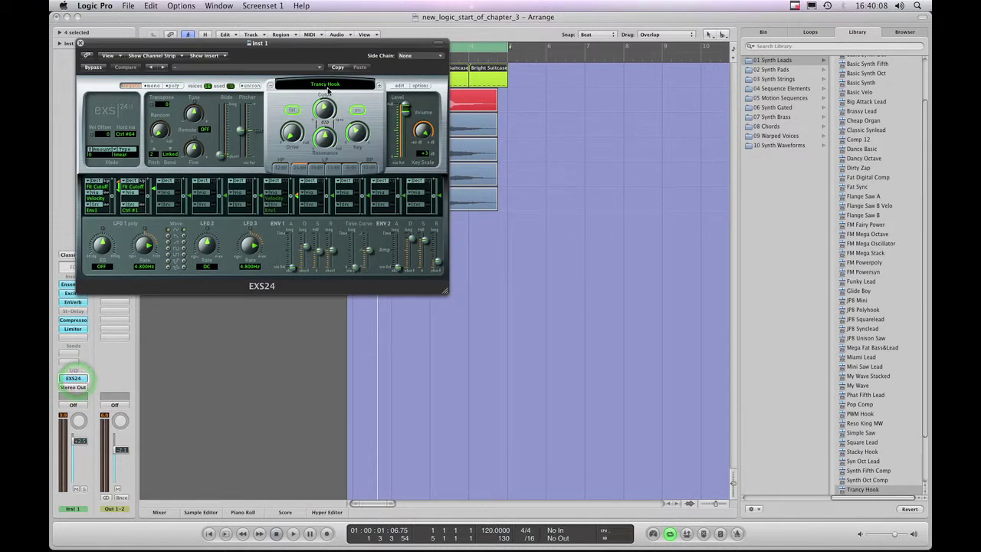
left_click(80, 43)
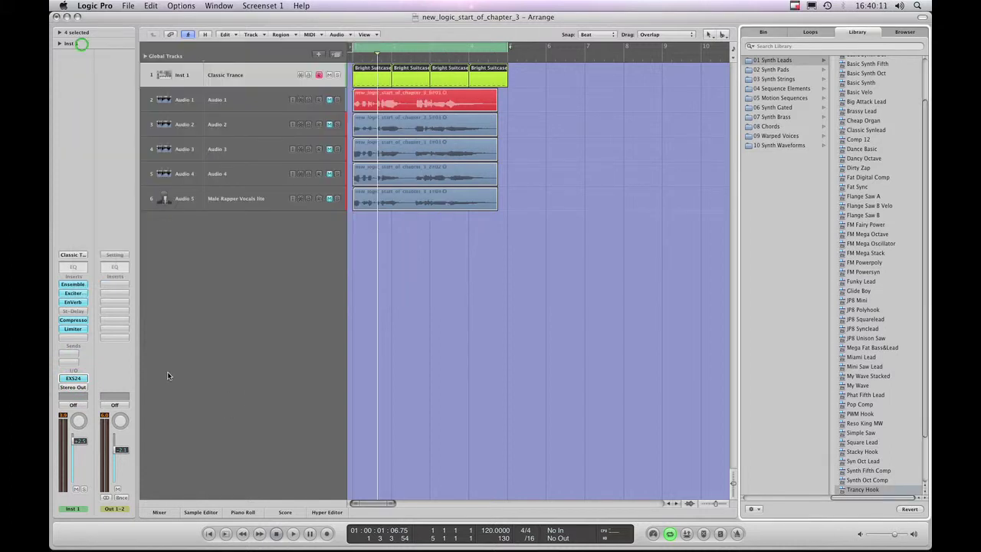
left_click(81, 378)
mouse_move(84, 398)
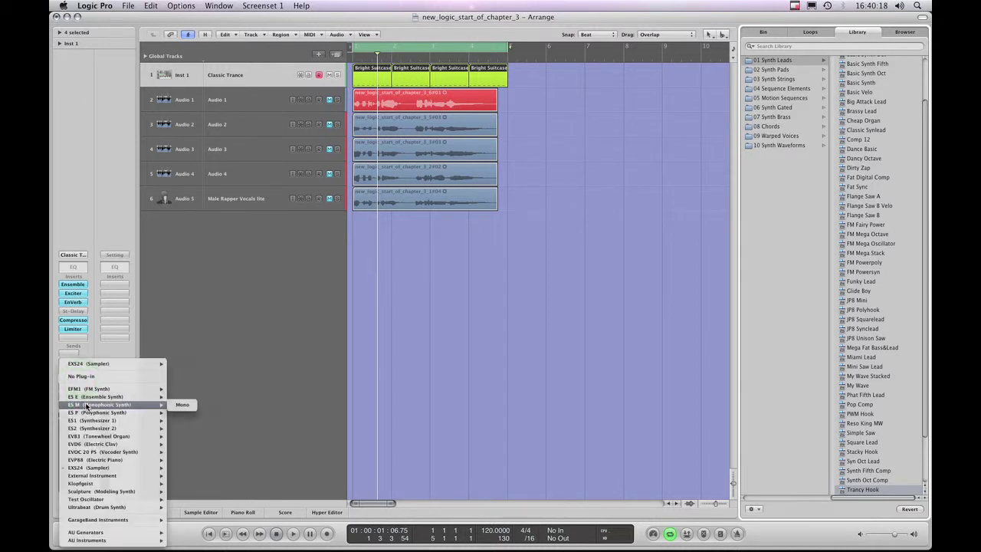
Replace EXS24 with mono ES M, check the setting menu, and list ES M presets in the Library.
left_click(186, 403)
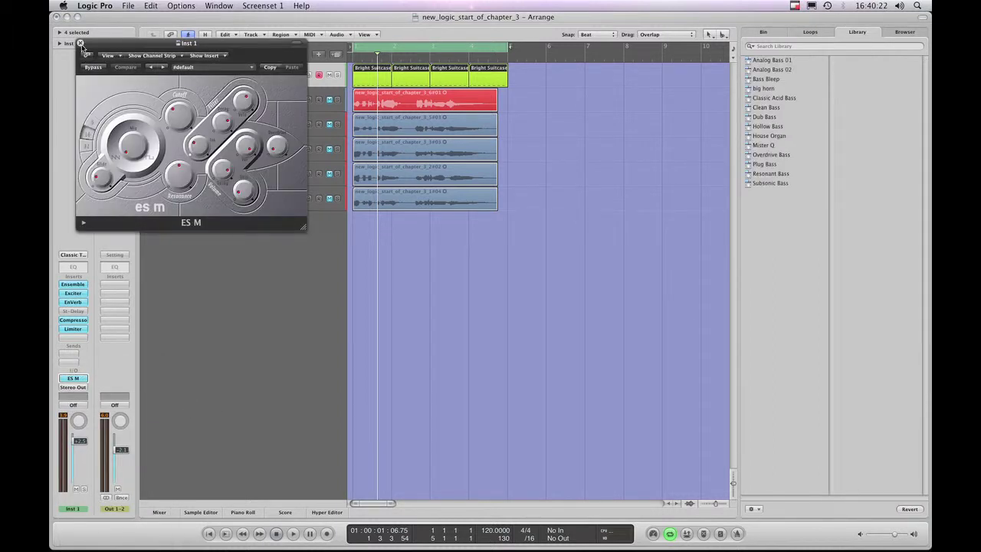
left_click(80, 43)
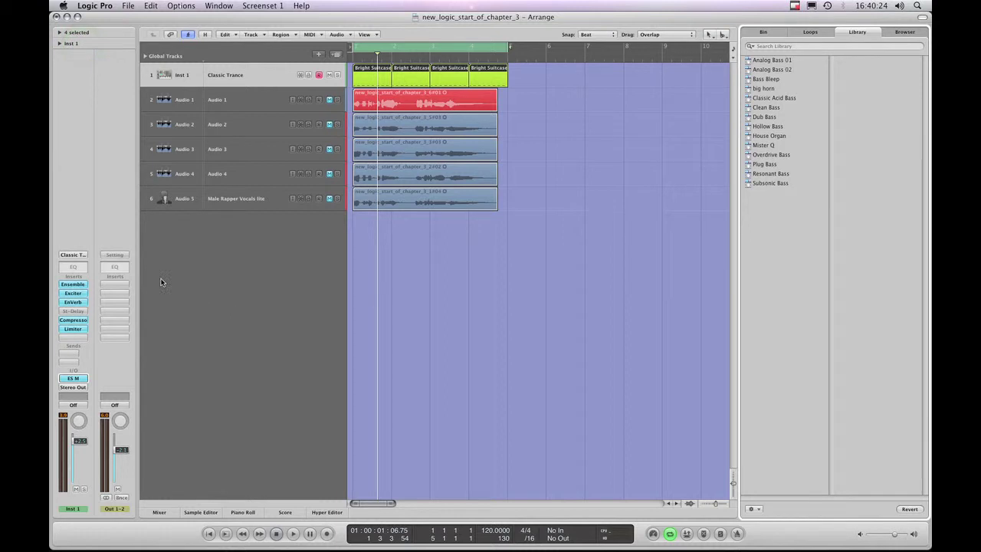
left_click(73, 255)
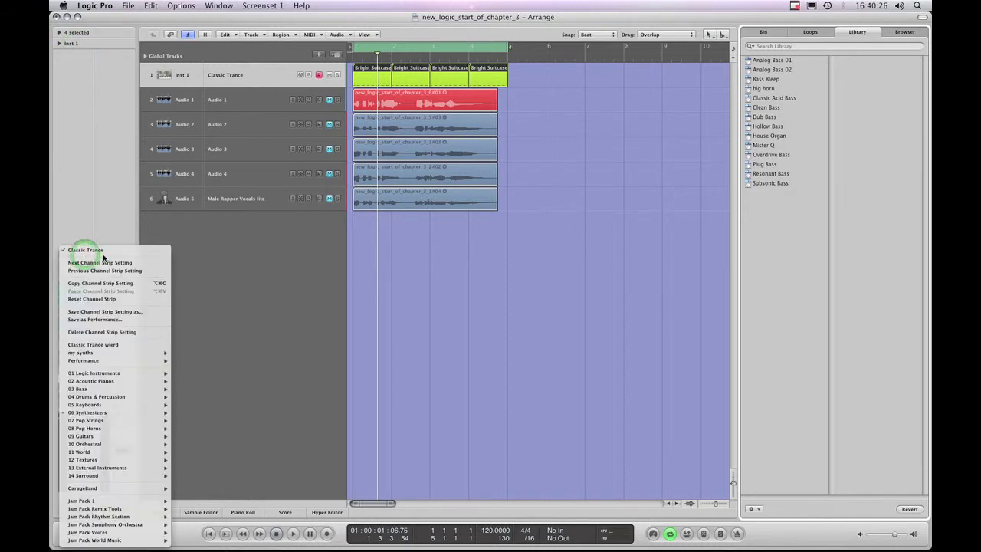
left_click(86, 227)
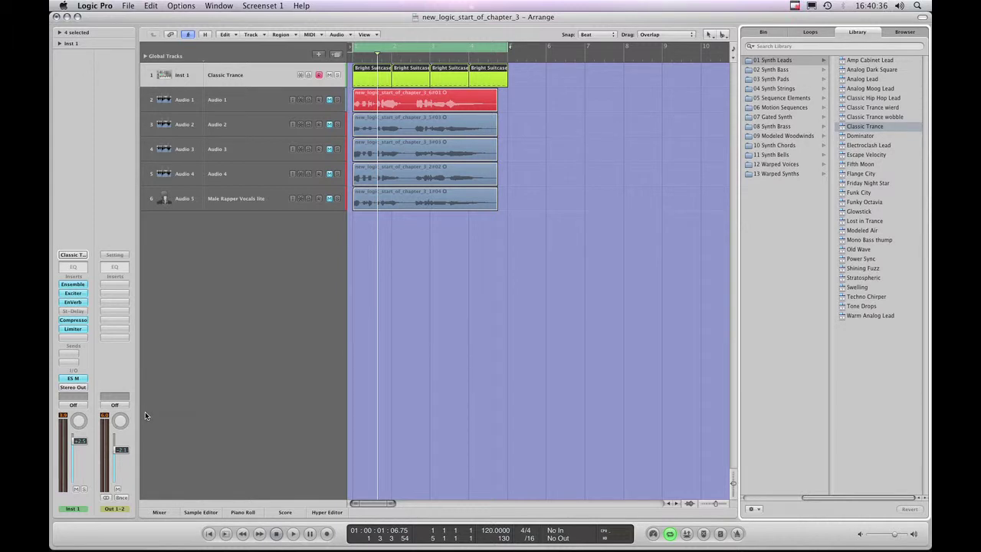
left_click(73, 378)
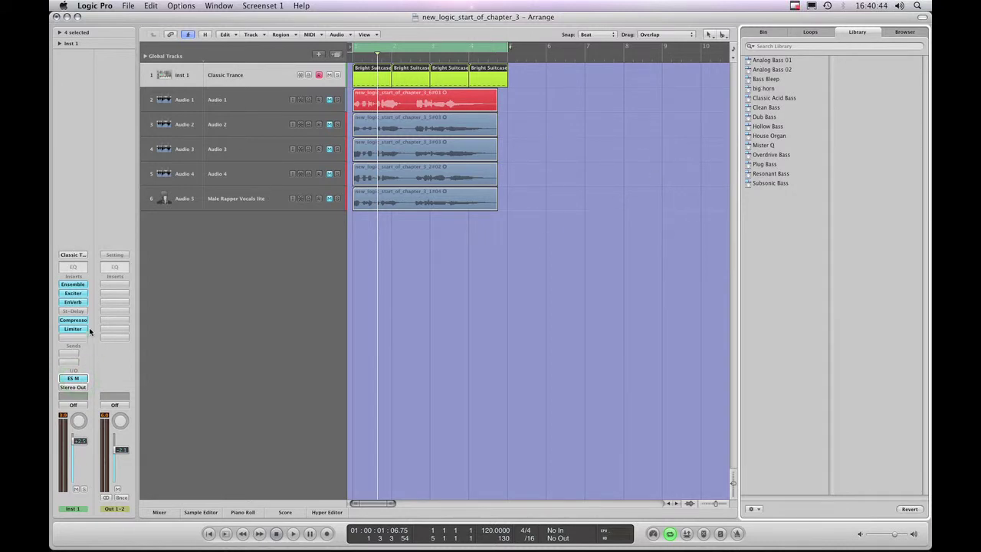
Check the setting menu, play from the start, and bring up the ES M presets.
left_click(85, 255)
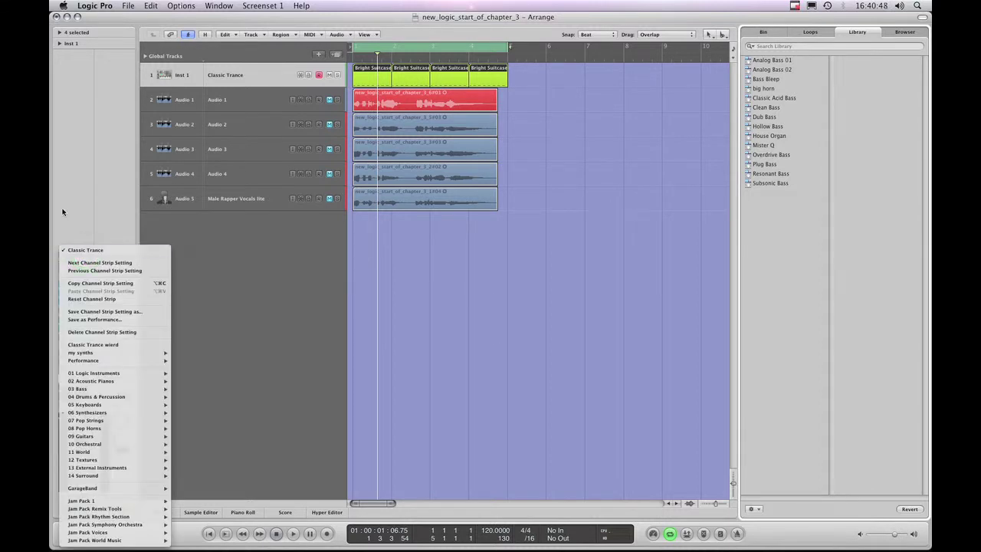
left_click(88, 259)
left_click(276, 534)
left_click(292, 533)
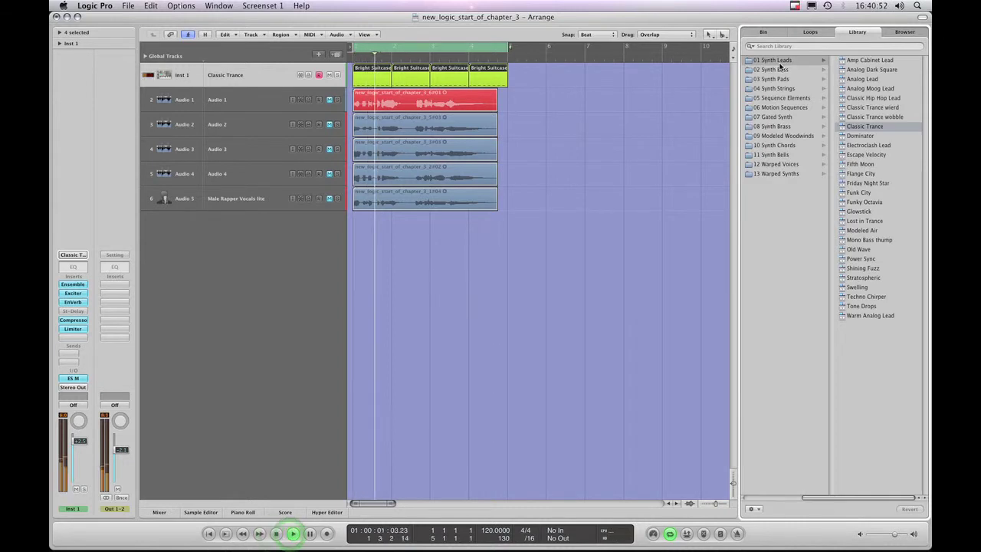
left_click(80, 380)
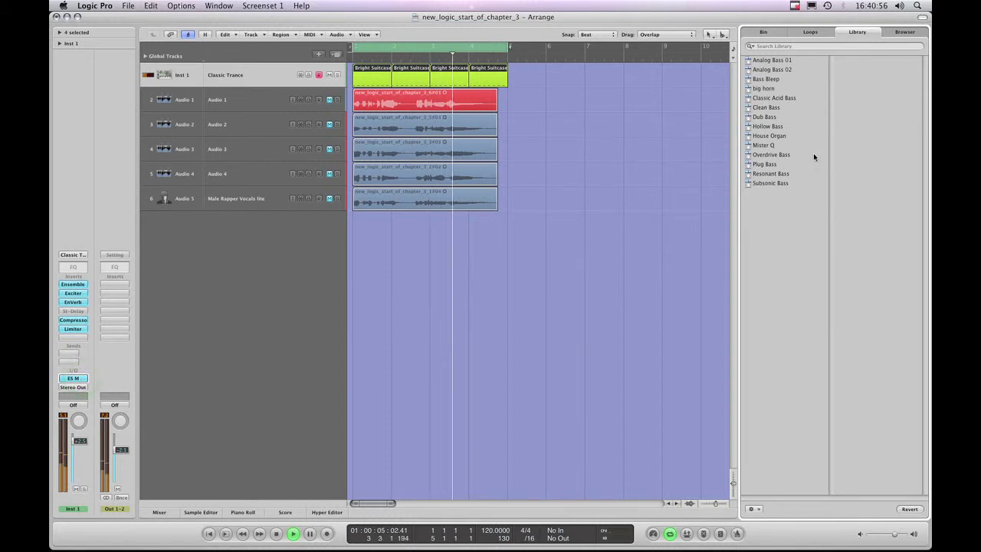
Audition Analog Bass 01 through Resonant Bass, settle on Analog Bass 02, and stop playback.
left_click(773, 61)
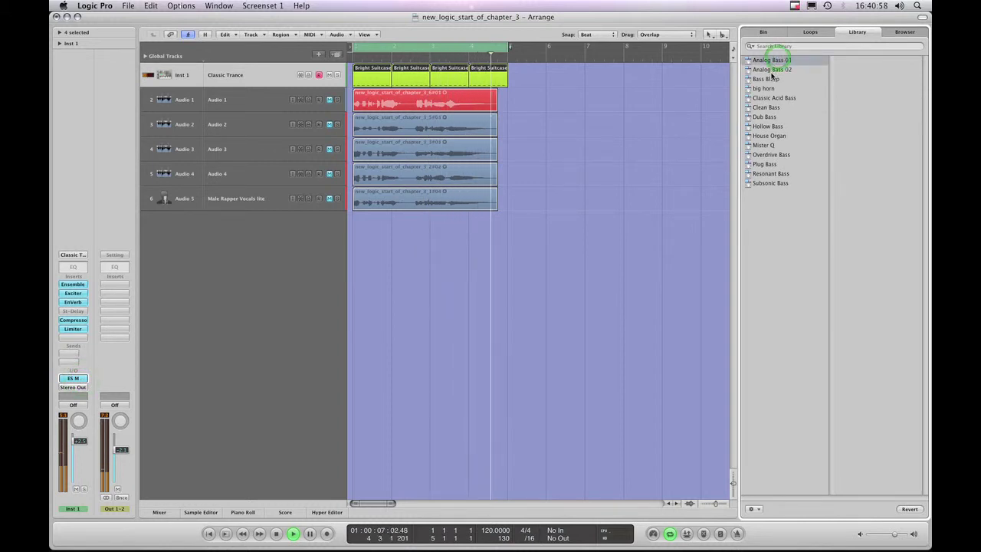
left_click(774, 70)
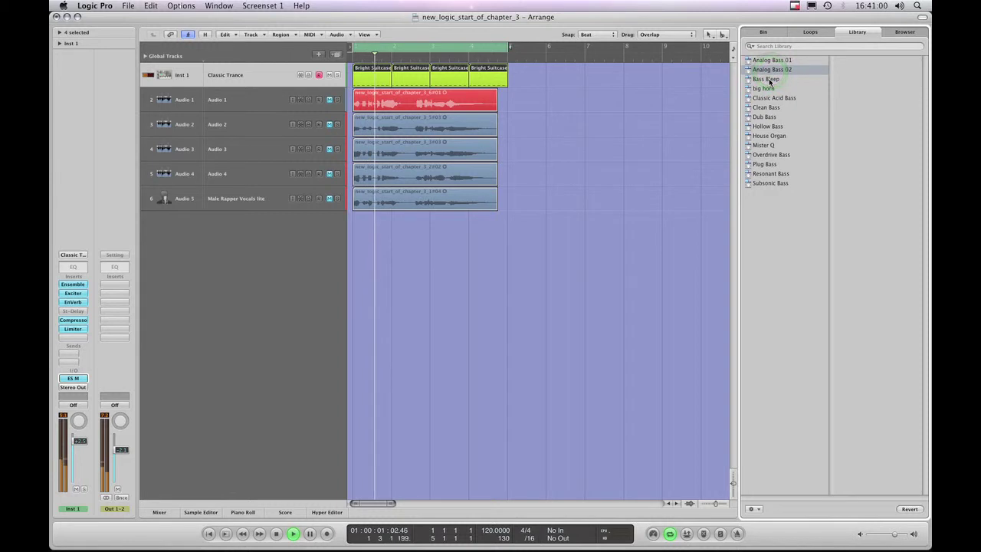
left_click(769, 80)
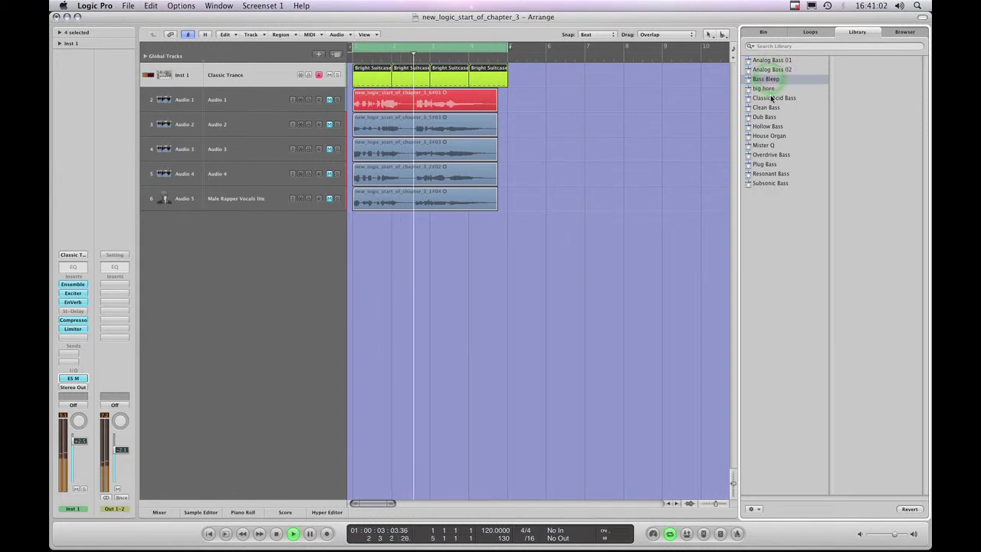
left_click(770, 98)
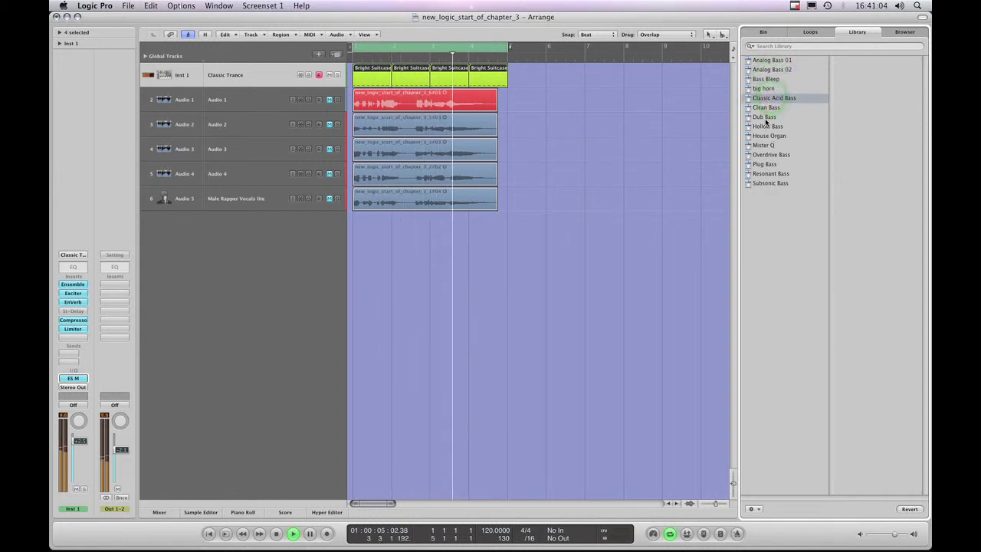
left_click(767, 107)
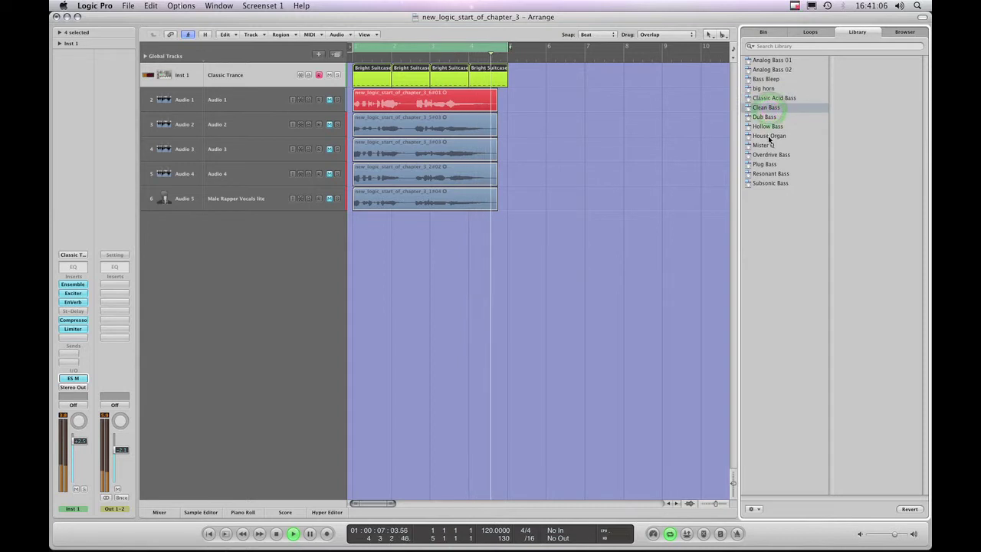
left_click(766, 145)
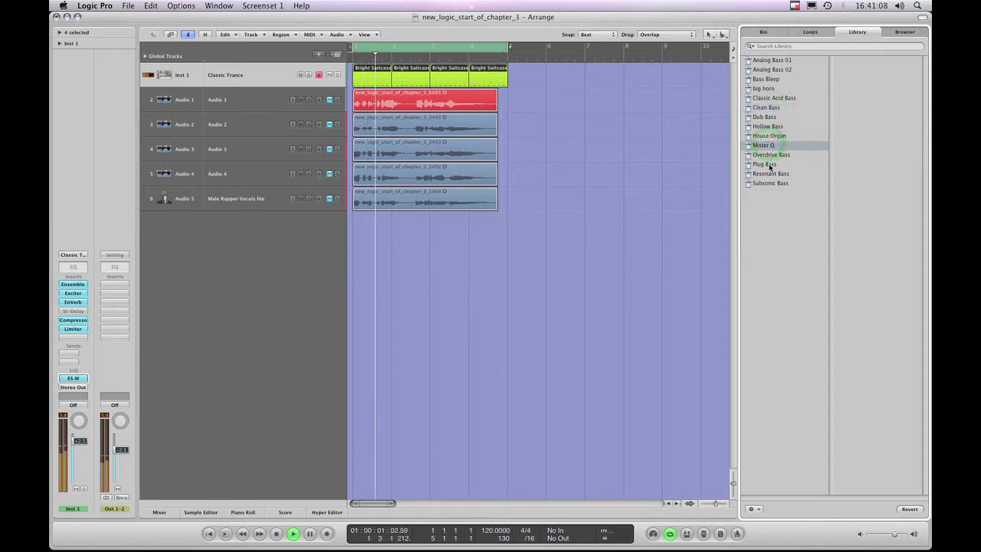
left_click(772, 156)
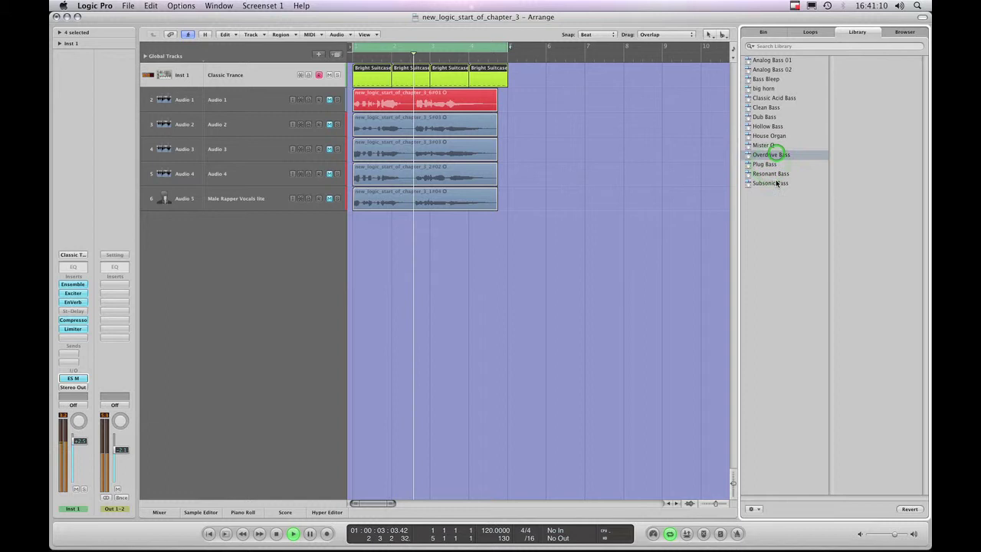
left_click(775, 172)
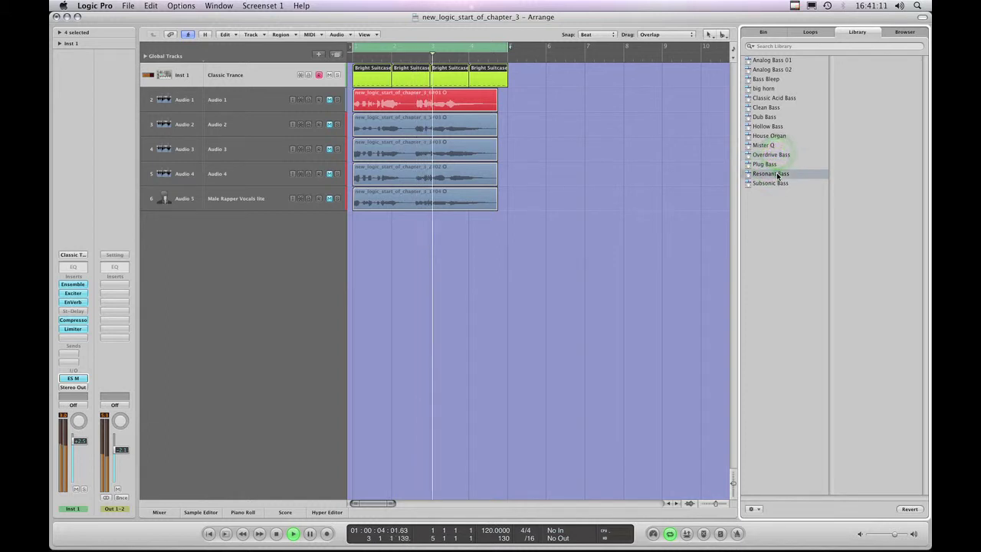
left_click(771, 69)
left_click(277, 534)
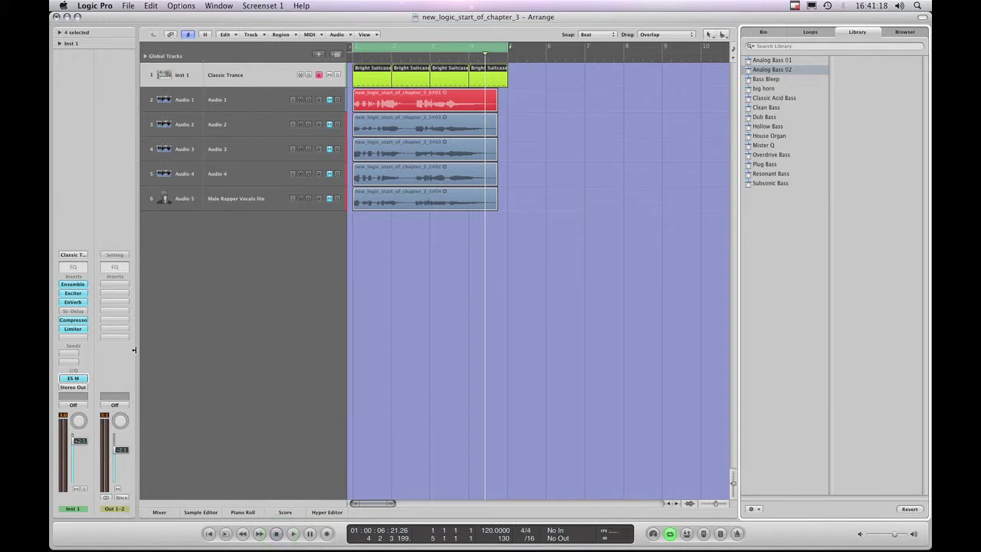
Switch the Library back to channel strip settings, showing Classic Trance under 01 Synth Leads.
left_click(74, 255)
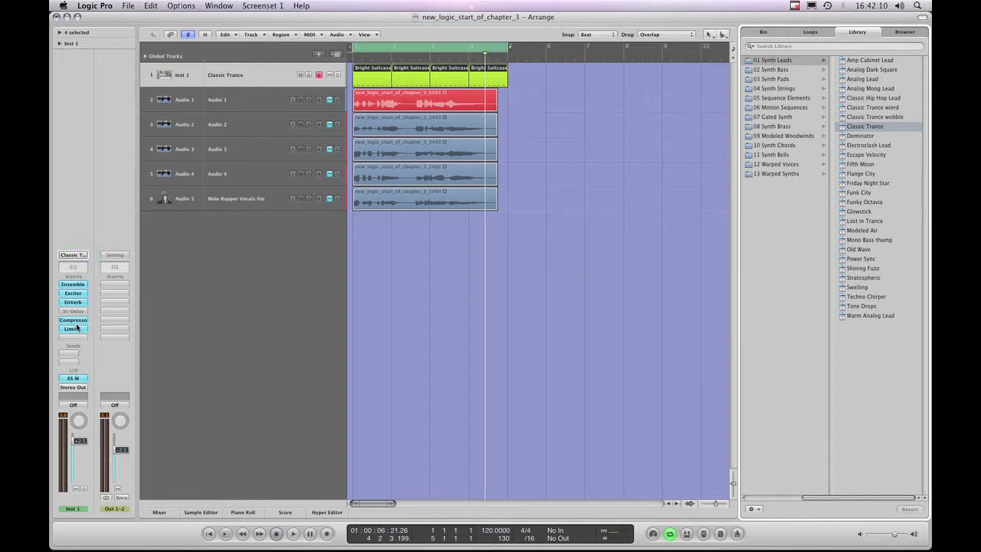
Load a fresh ES M (Monophonic Synth) Mono instrument on Inst 1.
left_click(76, 379)
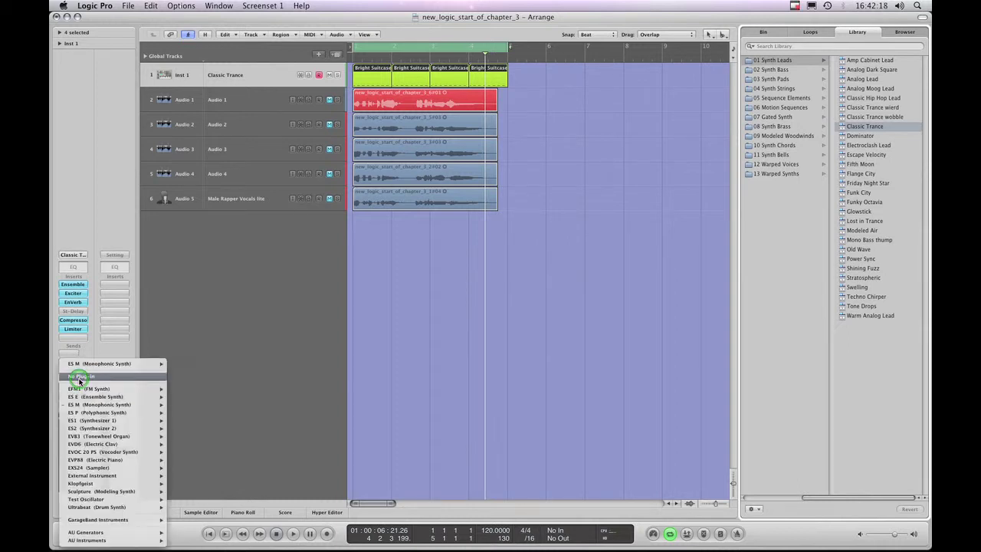
mouse_move(95, 405)
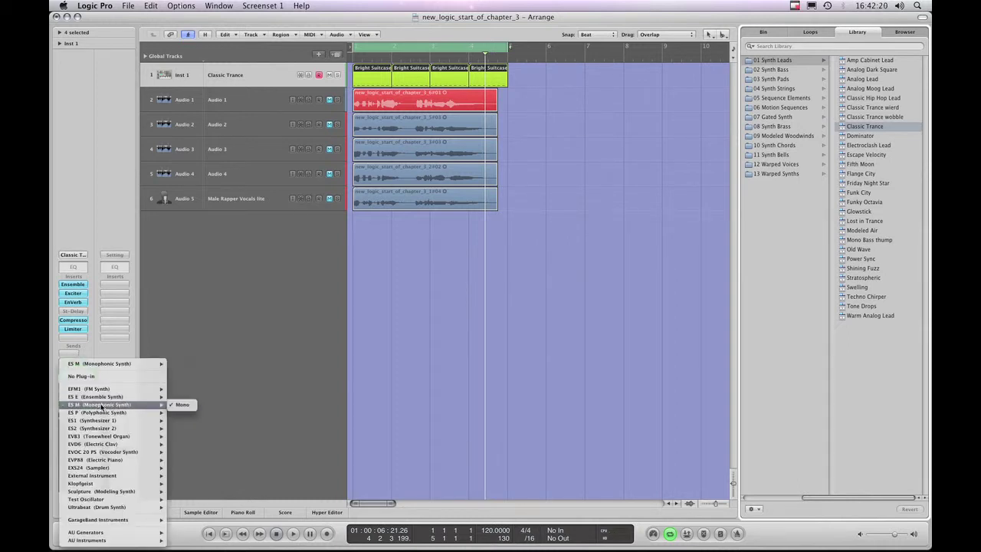
left_click(182, 405)
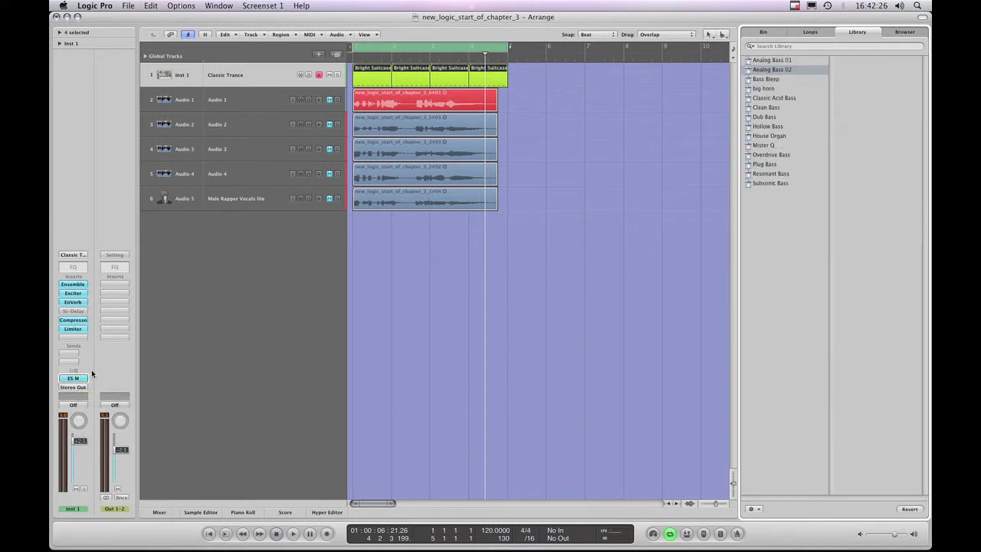
Audition Resonant Bass, then settle on the Classic Acid Bass preset during playback.
left_click(293, 534)
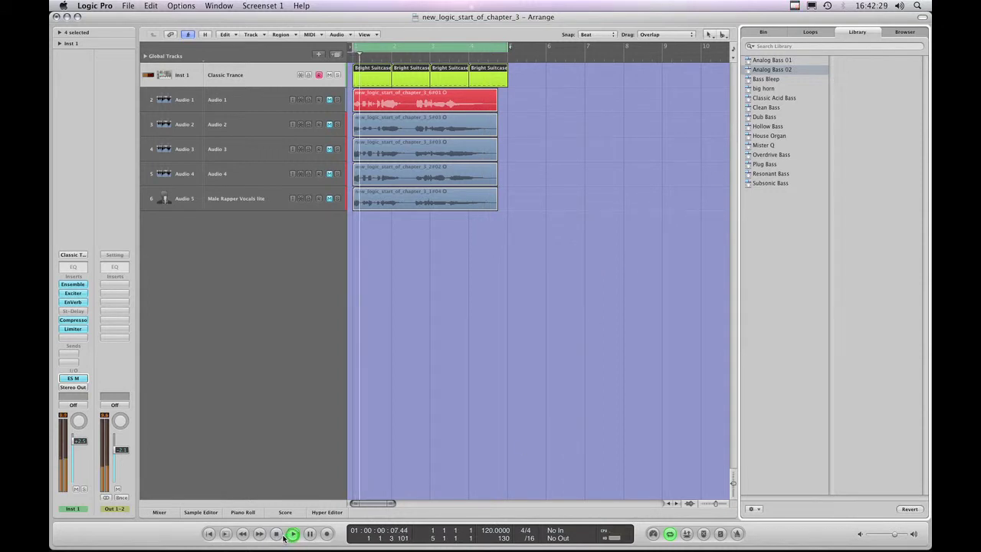
left_click(764, 174)
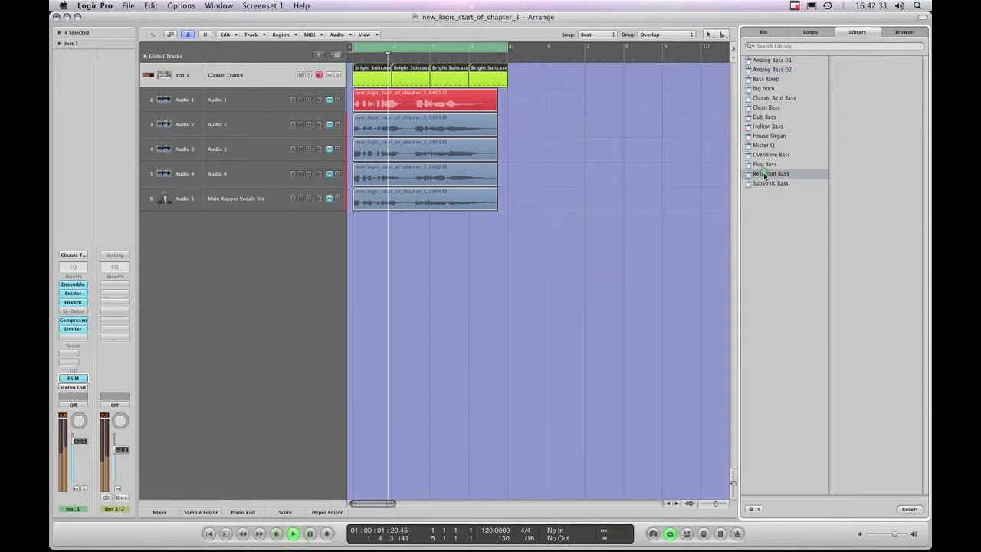
left_click(771, 98)
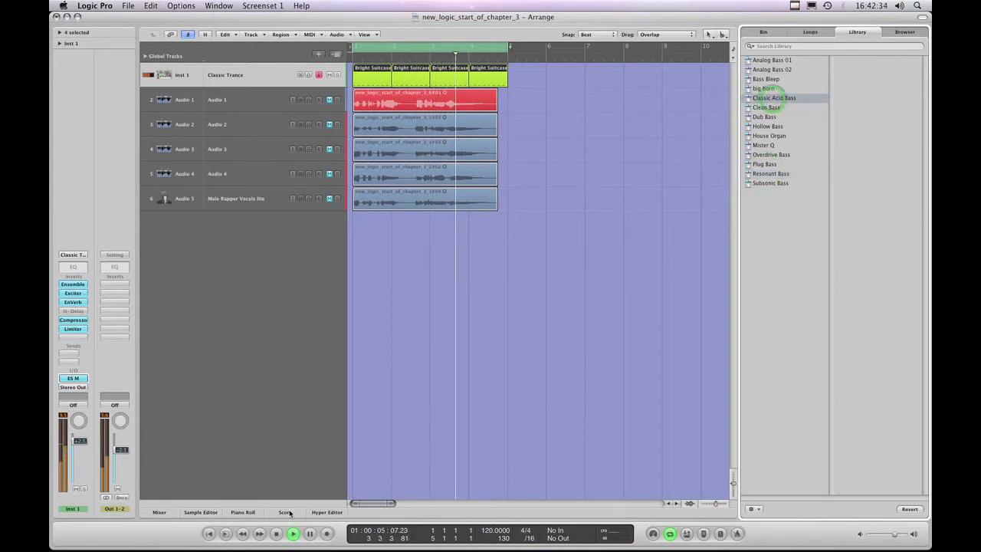
left_click(276, 534)
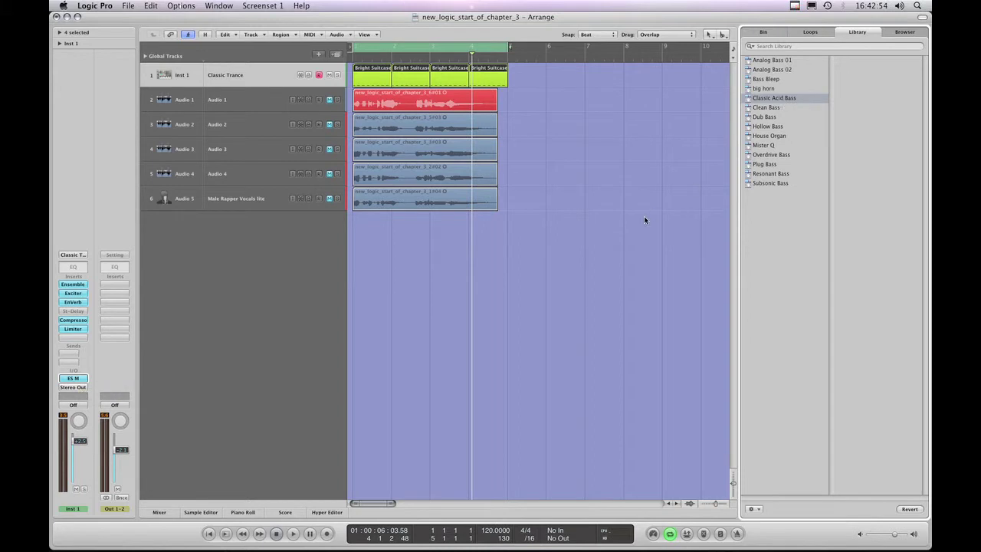
Raise the ES M Cutoff knob, listen back, and close the ES M window.
left_click(73, 377)
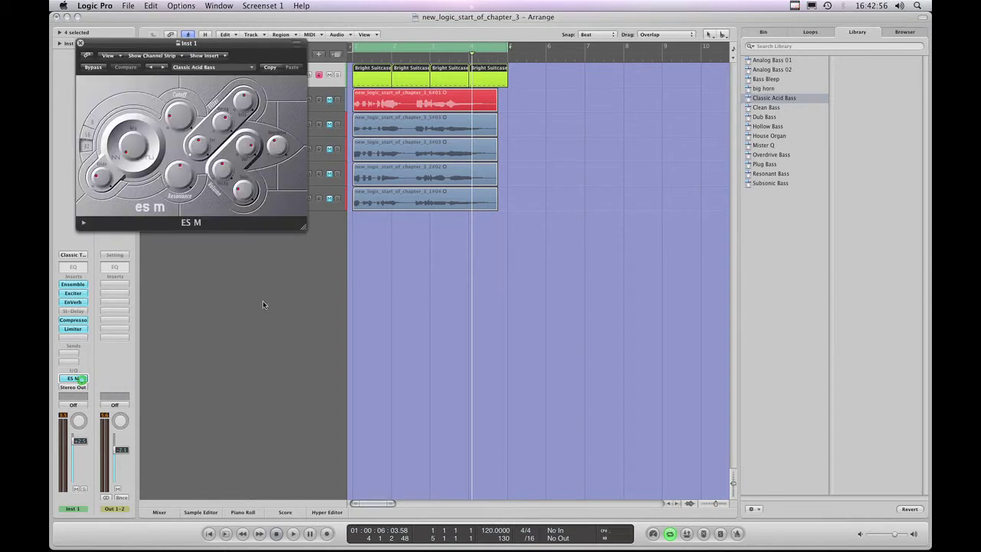
left_click_drag(175, 127, 175, 109)
left_click(292, 533)
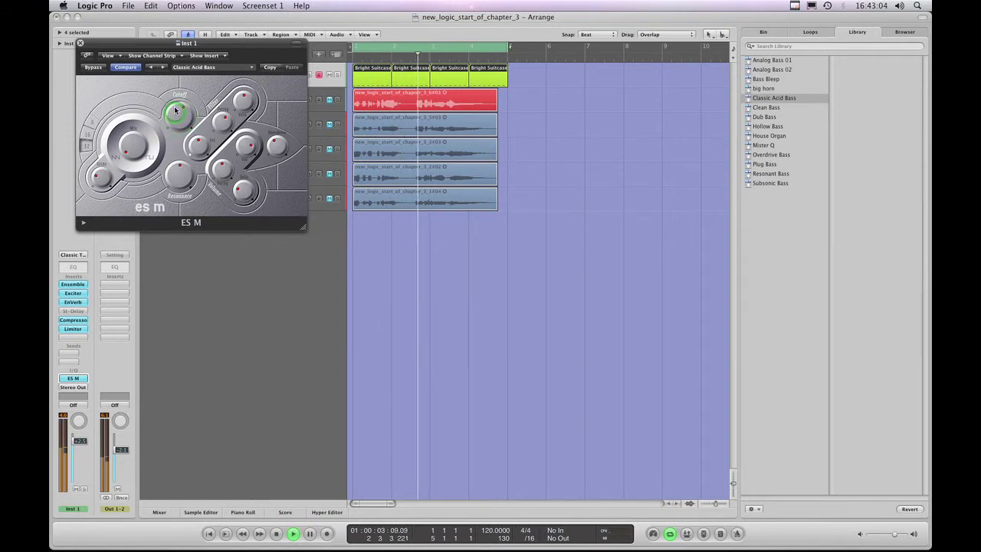
left_click(276, 533)
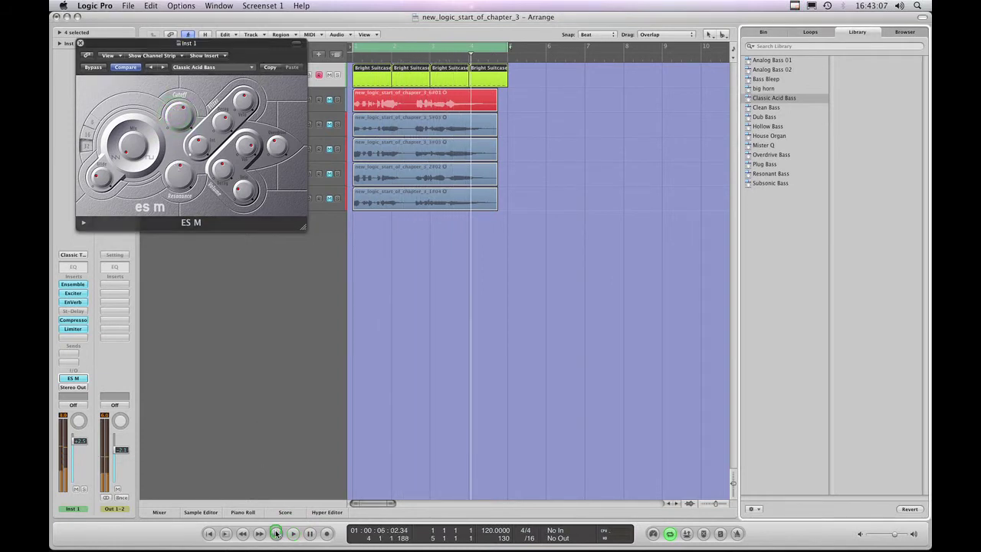
left_click(80, 44)
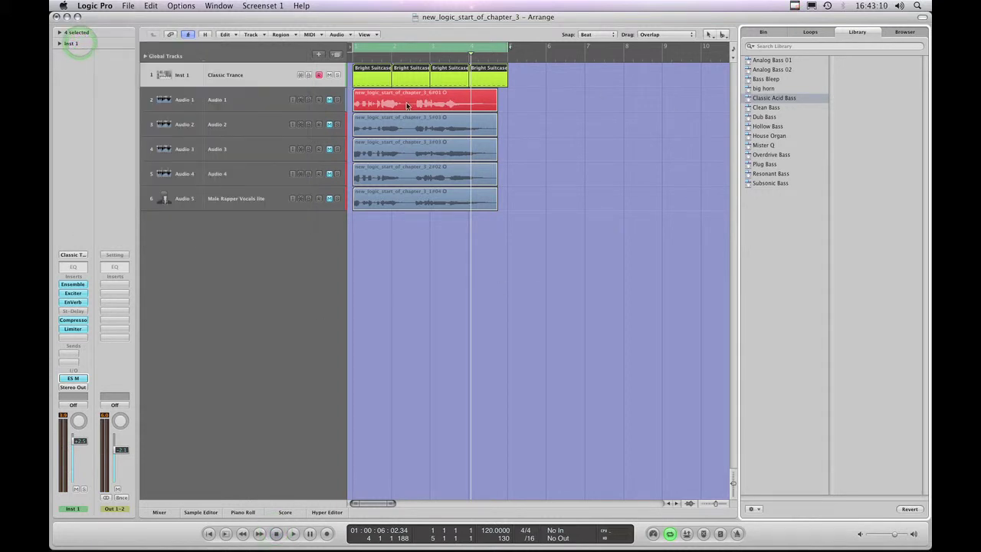
Reselect the Classic Acid Bass patch for the ES M instrument in the Library.
left_click(78, 255)
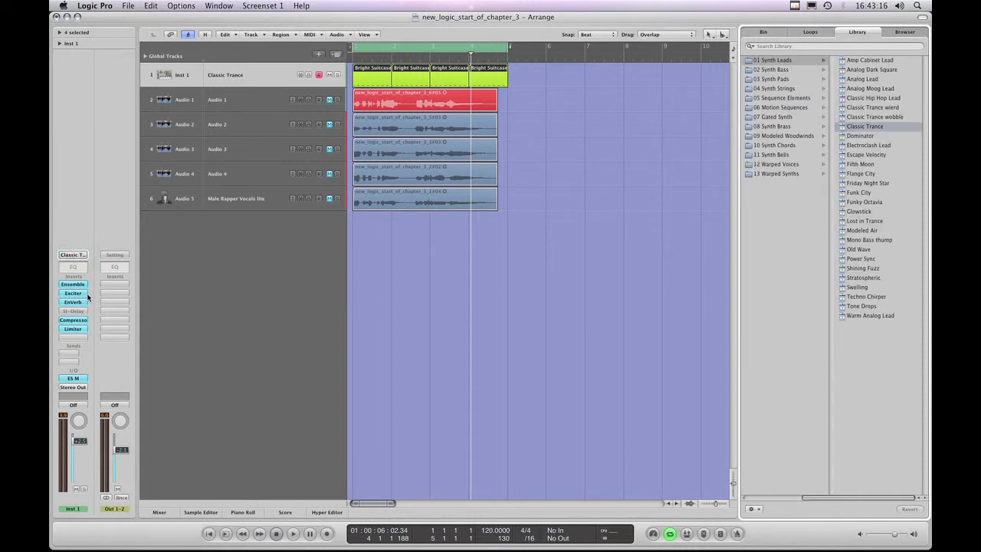
left_click(80, 258)
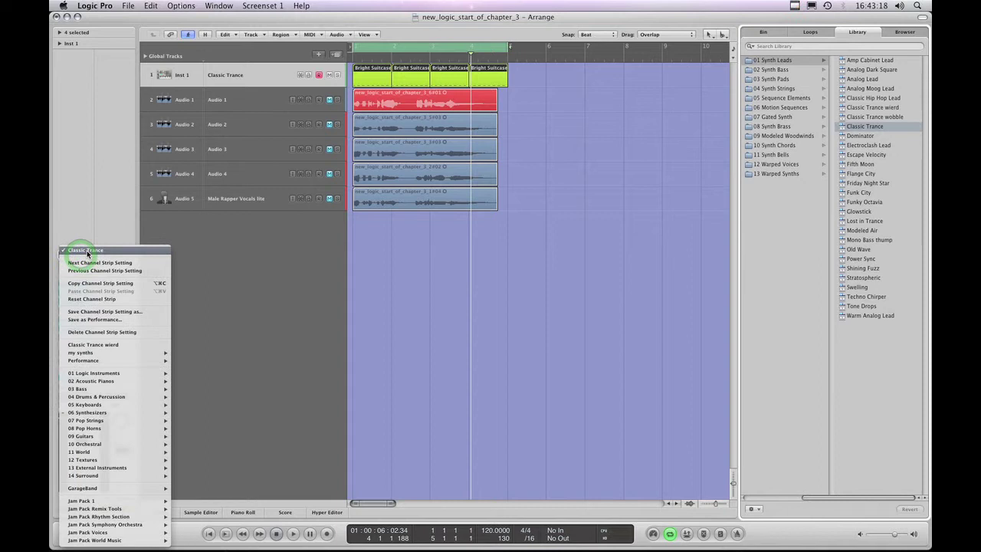
left_click(75, 215)
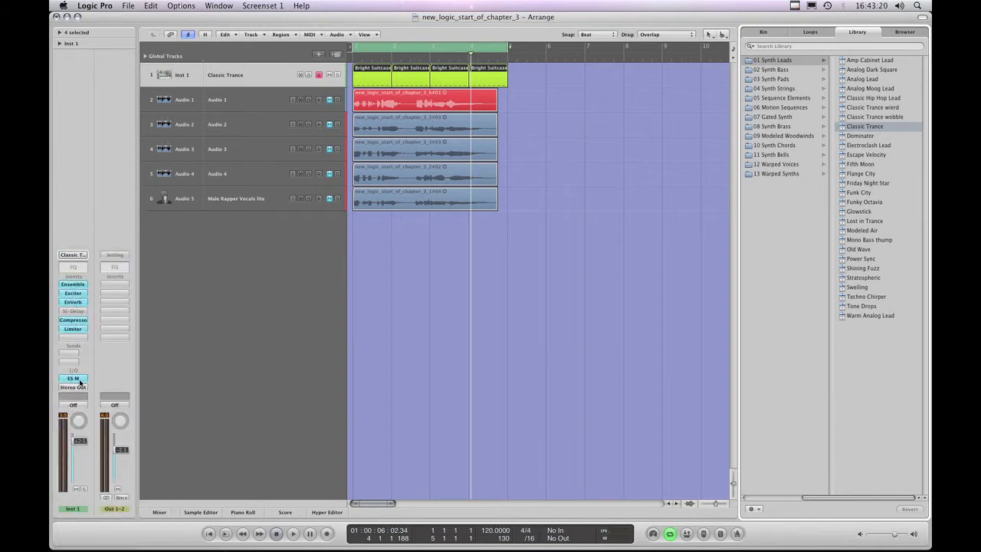
left_click(73, 378)
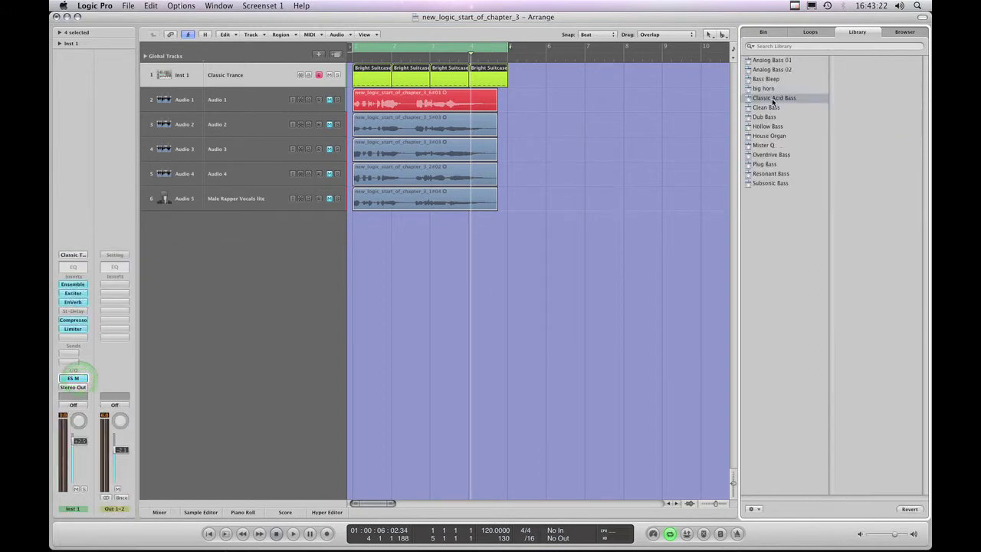
left_click(789, 100)
Start Save Channel Strip Setting as… with the name Classic Trance, browsing Macintosh HD.
left_click(81, 256)
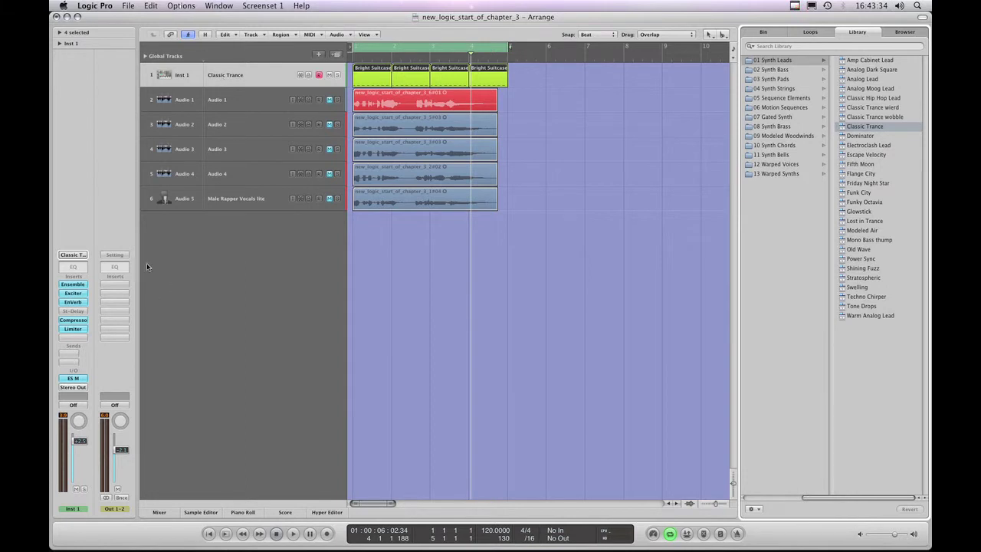
left_click(84, 257)
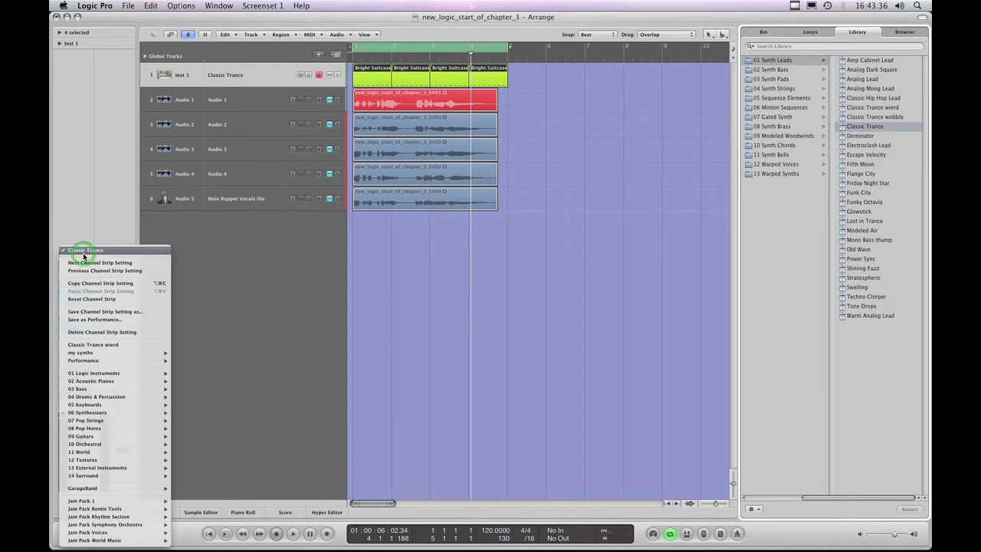
left_click(128, 313)
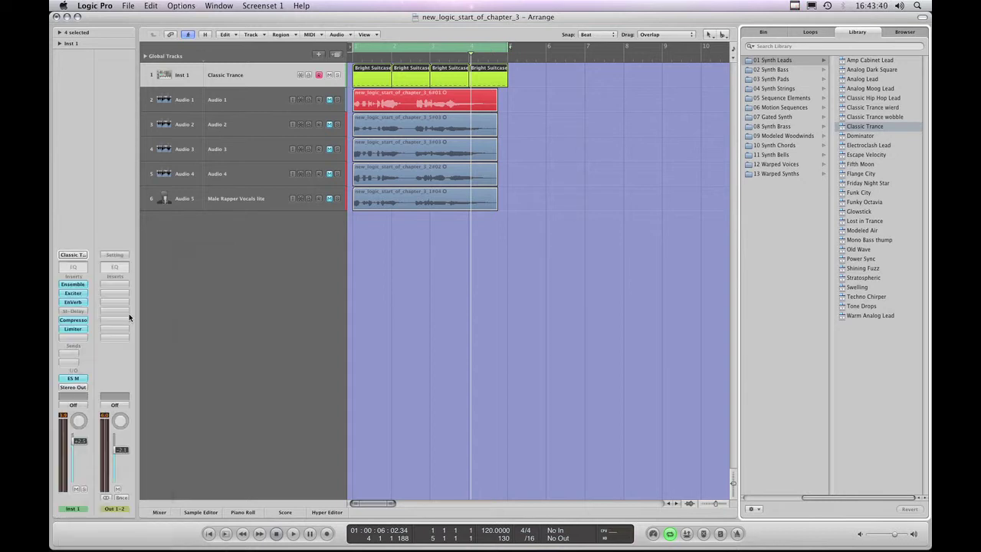
left_click(256, 105)
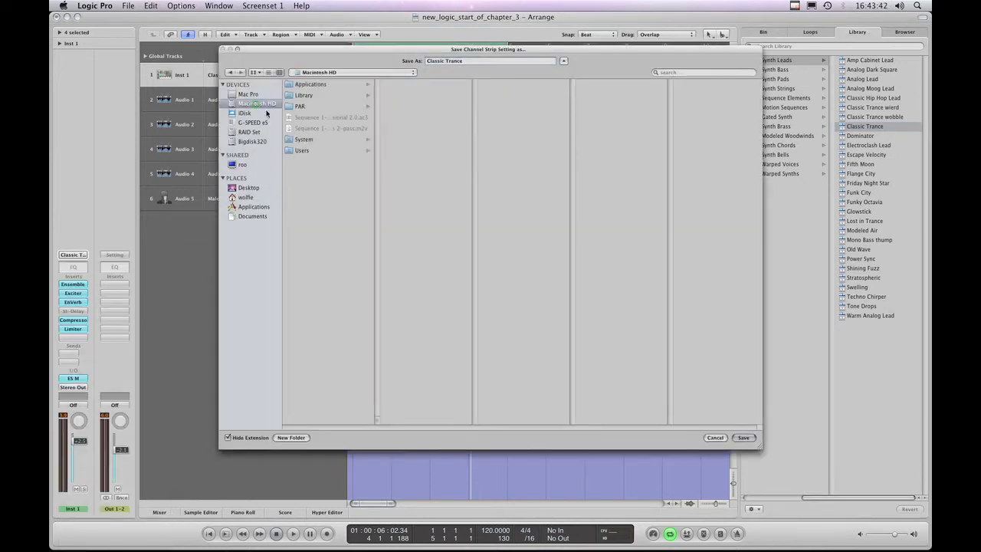
Go to Library/Application Support/Logic/Channel Strip Settings/Instrument/06 Synthesizers/01 Synth Leads.
left_click(303, 95)
left_click(403, 96)
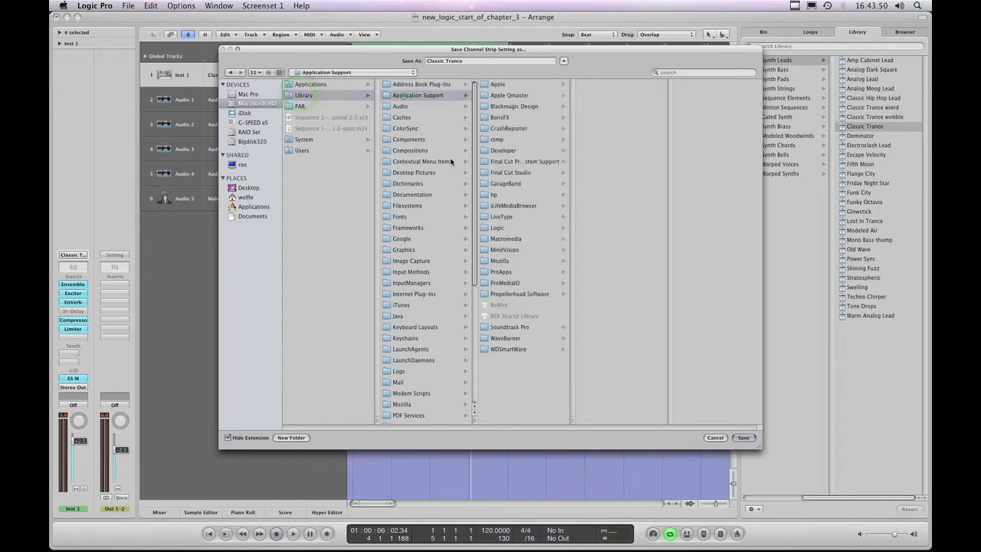
left_click(498, 228)
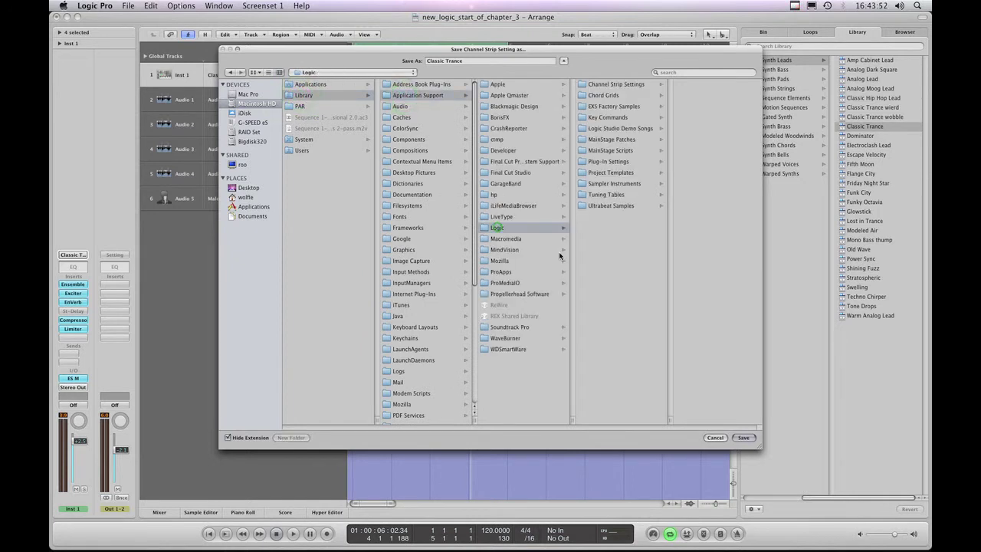
left_click(585, 84)
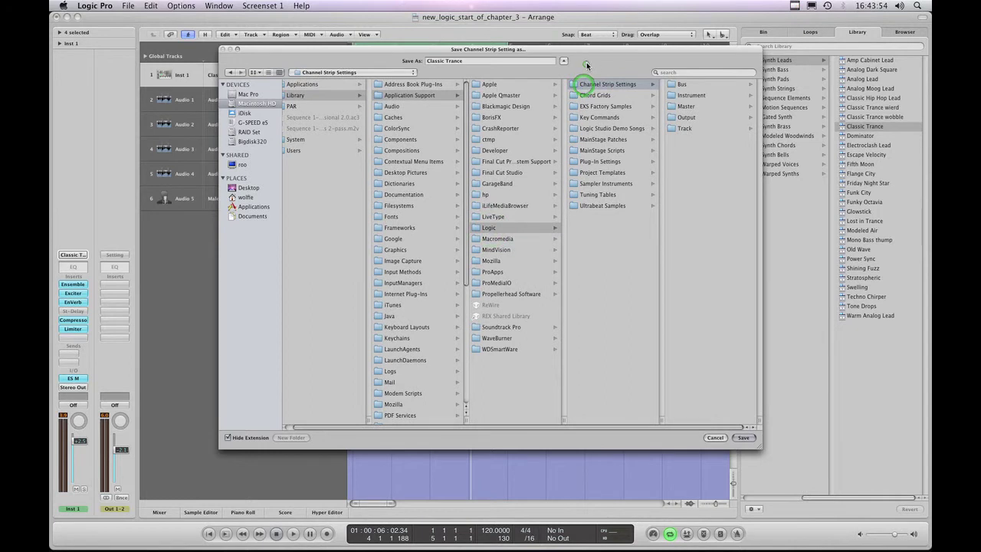
left_click_drag(585, 49, 501, 57)
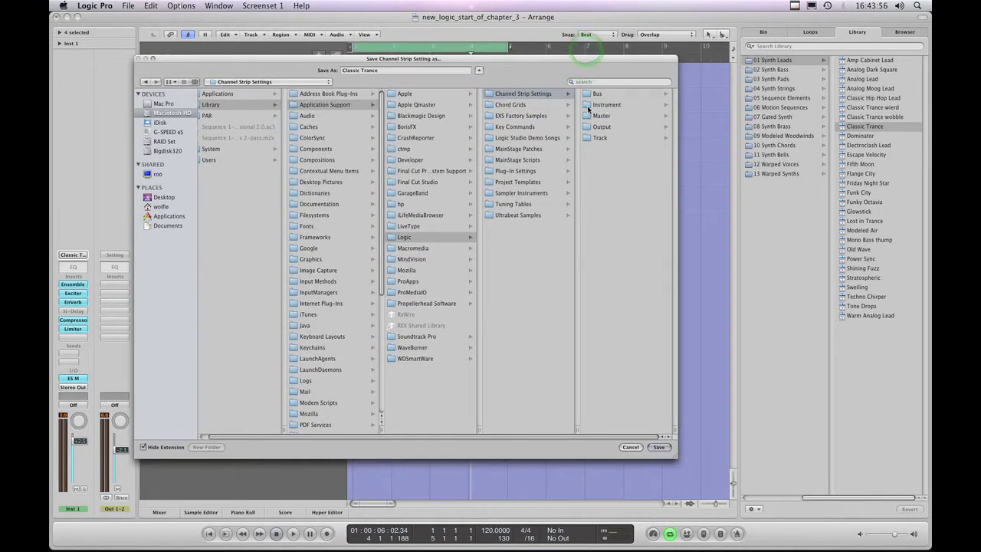
left_click(588, 104)
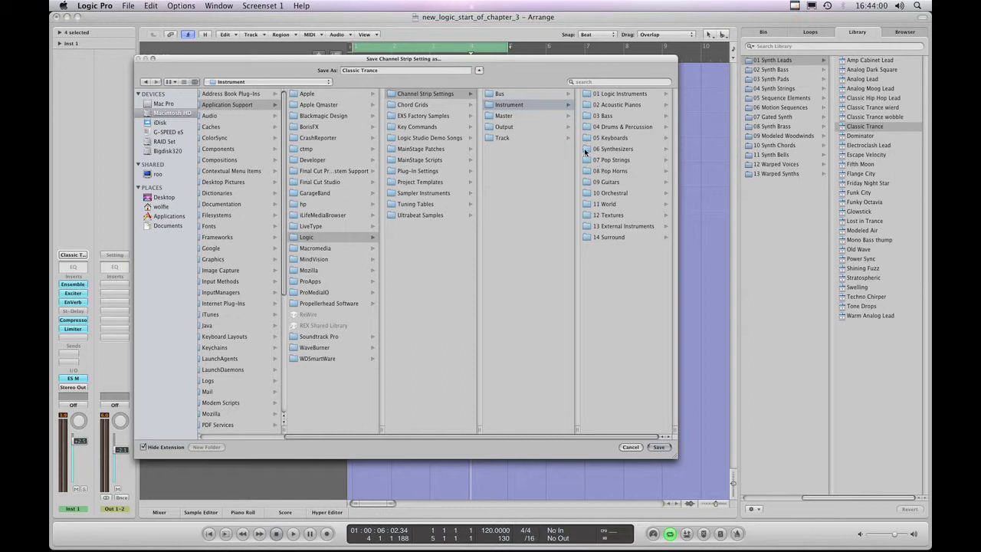
left_click(585, 149)
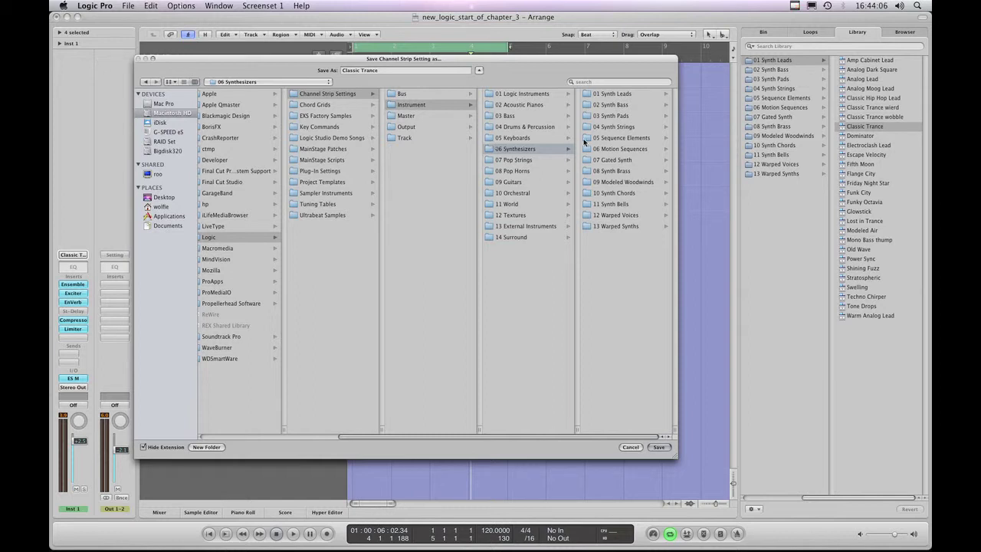
left_click(609, 95)
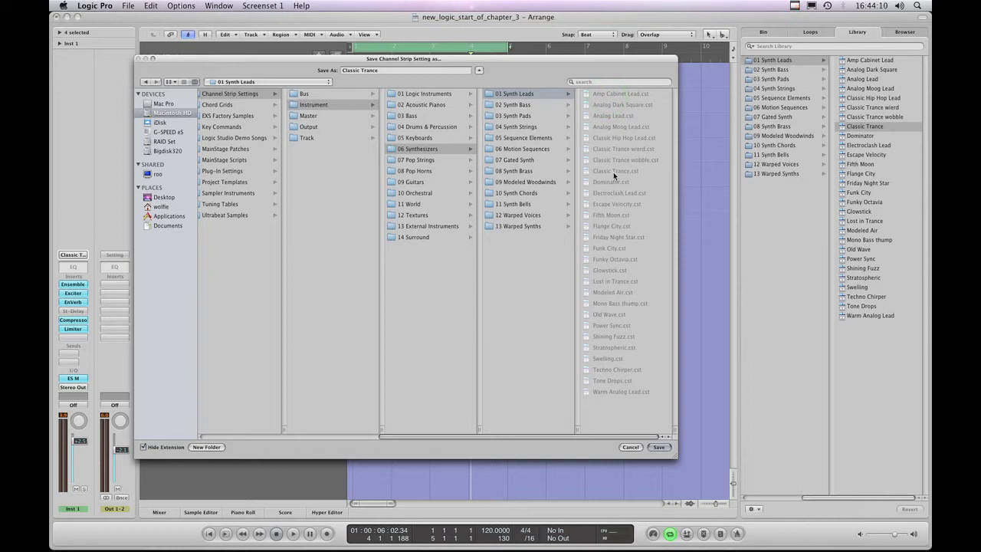
Rename the setting 'Classic Trance horn' and save it.
left_click(383, 69)
type("horn")
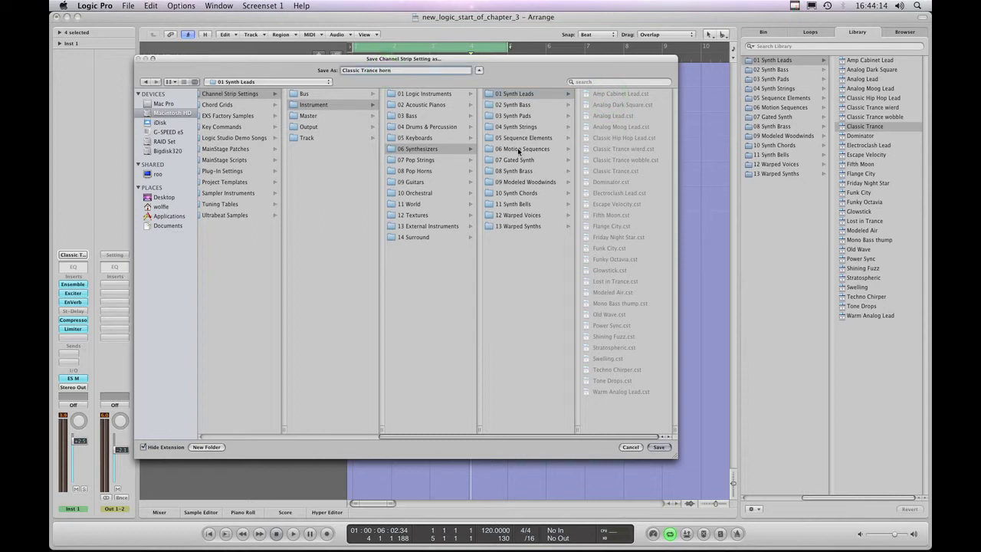
left_click(658, 446)
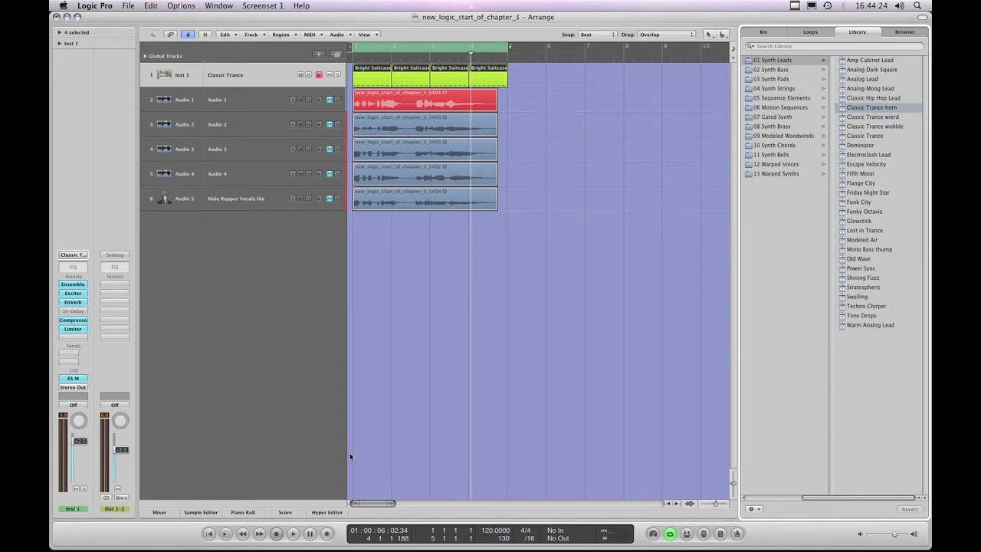
Compare Classic Trance with Classic Trance horn during playback, ending on Classic Trance horn.
left_click(295, 536)
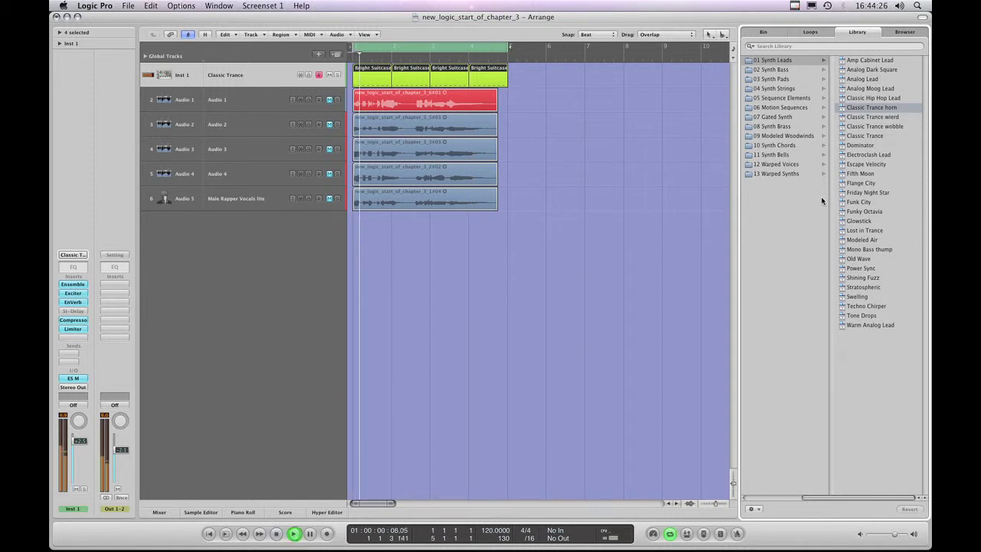
left_click(873, 138)
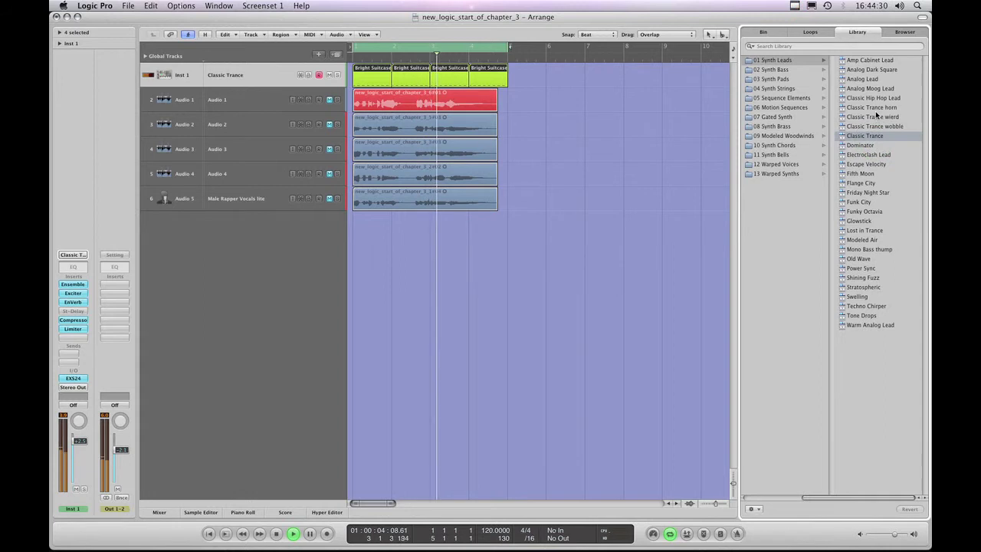
left_click(875, 112)
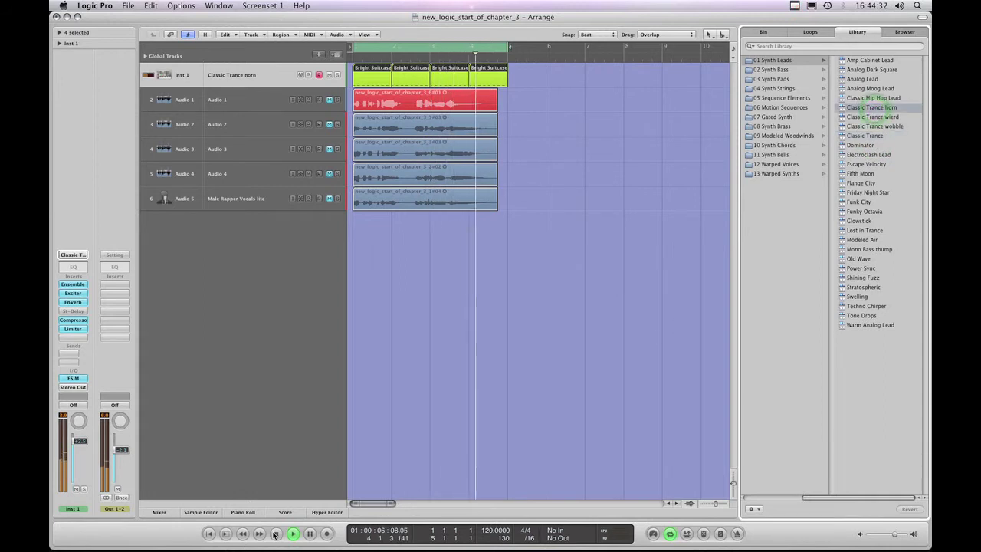
key("space")
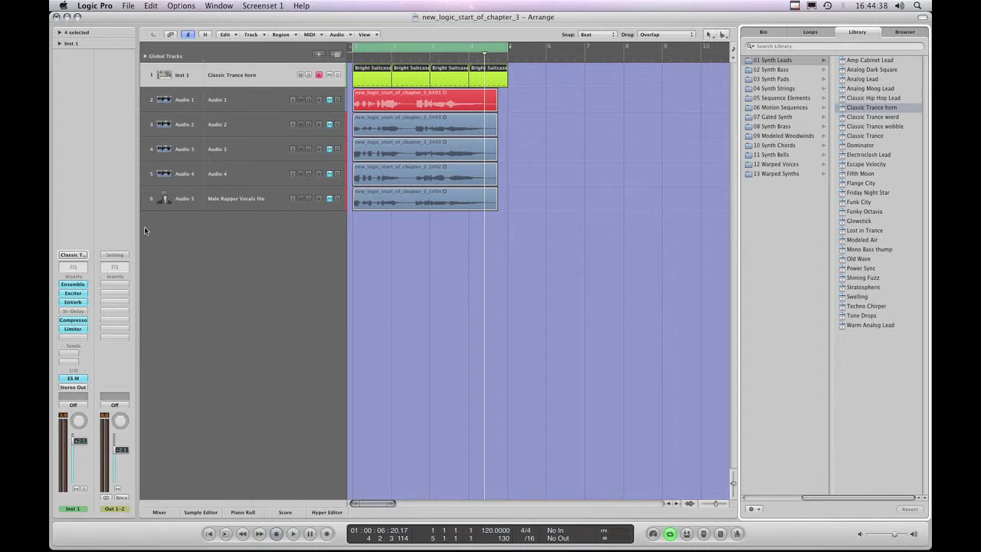
View Library presets for the Ensemble, Exciter, EnVerb and Compressor inserts, ending on Compressor.
left_click(76, 286)
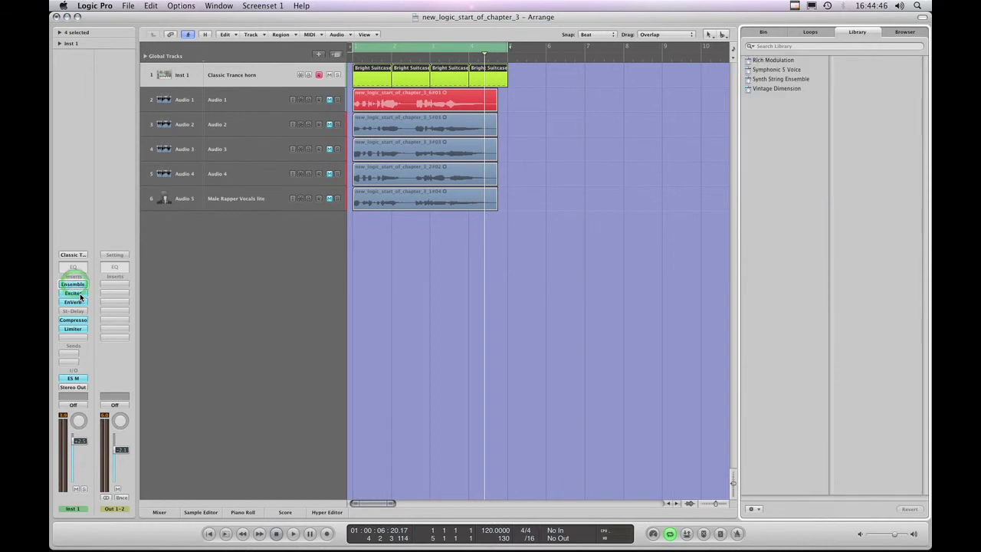
left_click(74, 293)
left_click(77, 302)
left_click(73, 320)
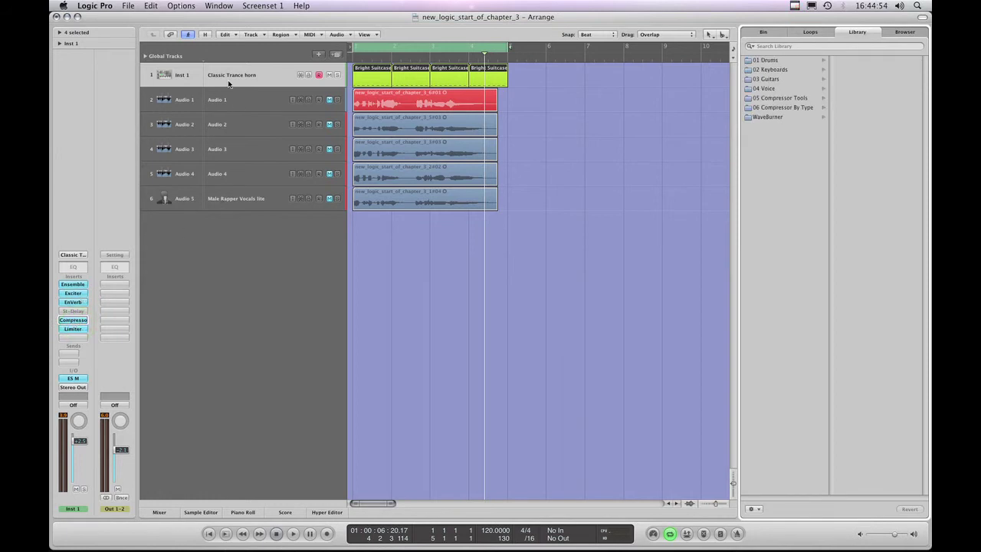
left_click(229, 203)
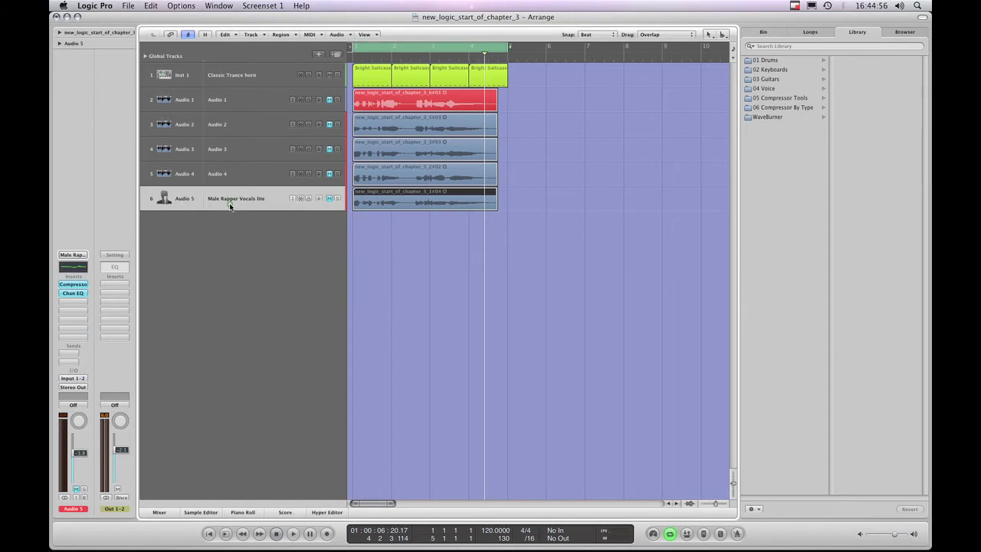
left_click(234, 80)
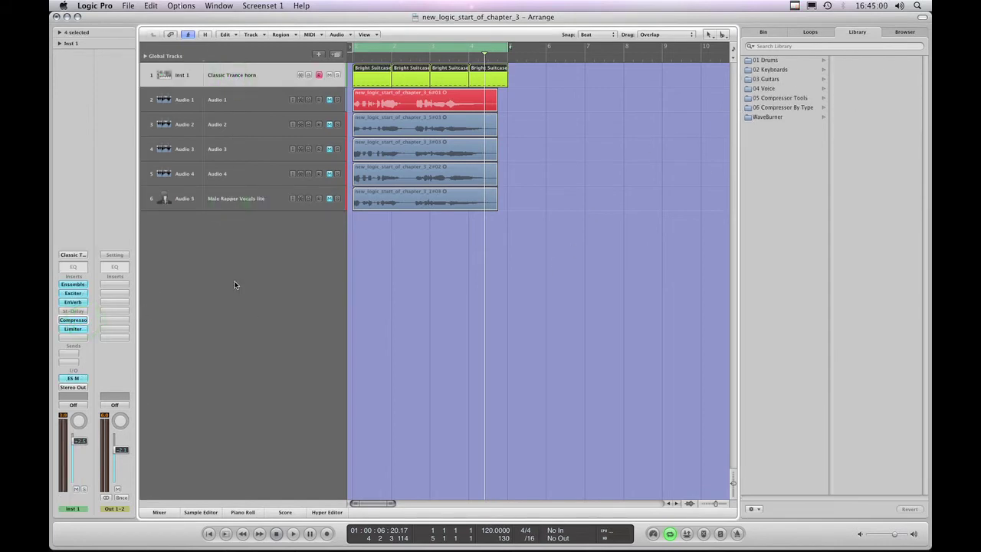
left_click(79, 323)
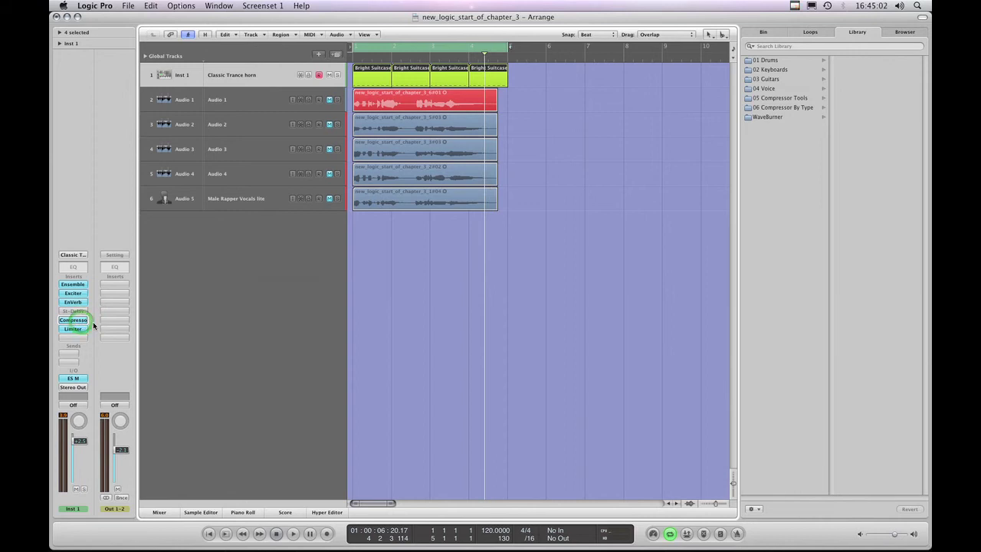